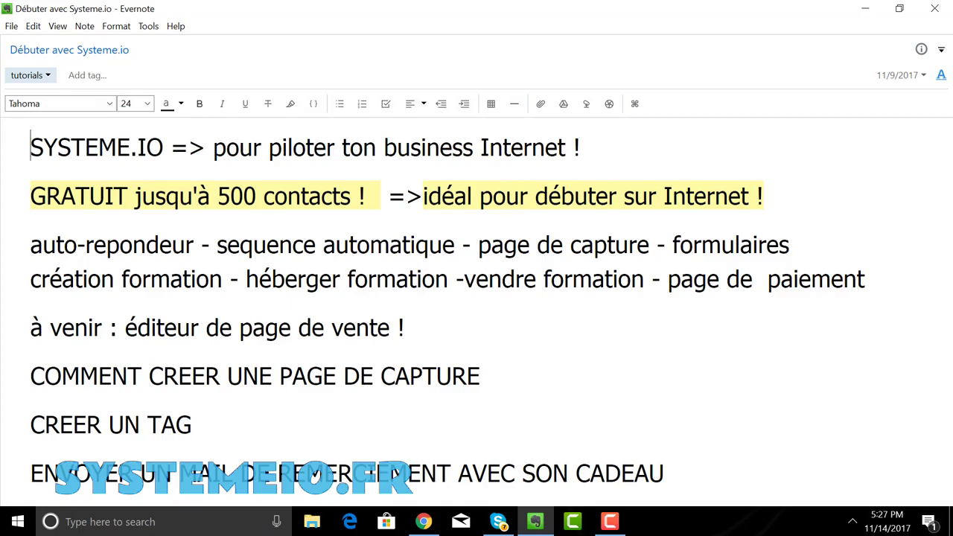
- Switch from the Evernote plan note to the browser showing the Systeme.io homepage
click(423, 523)
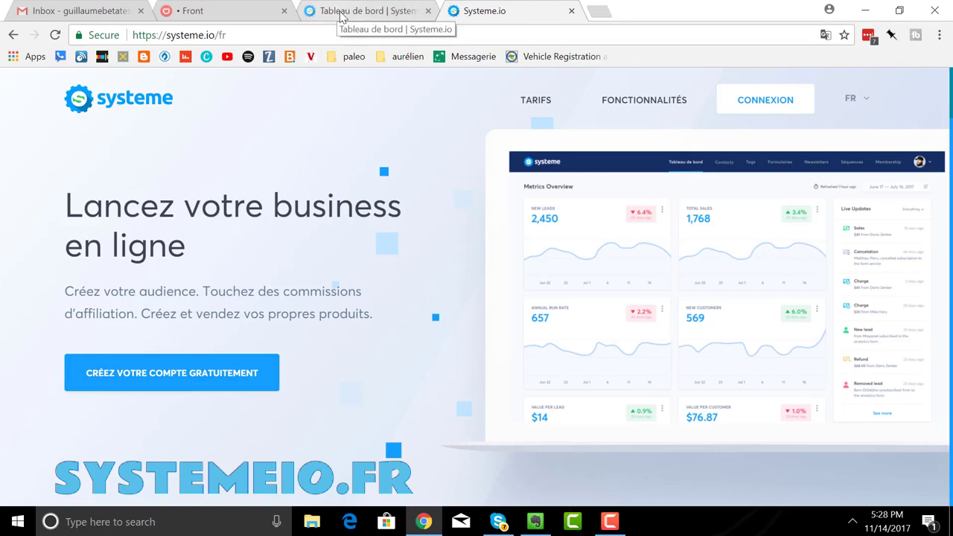
- Bring up the Systeme.io dashboard tab and open the account sections menu
click(341, 15)
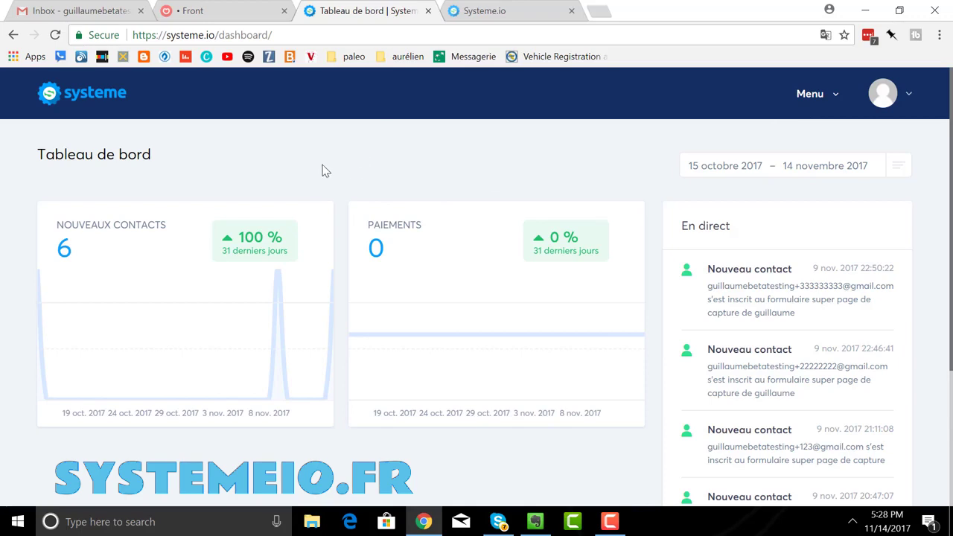
click(812, 104)
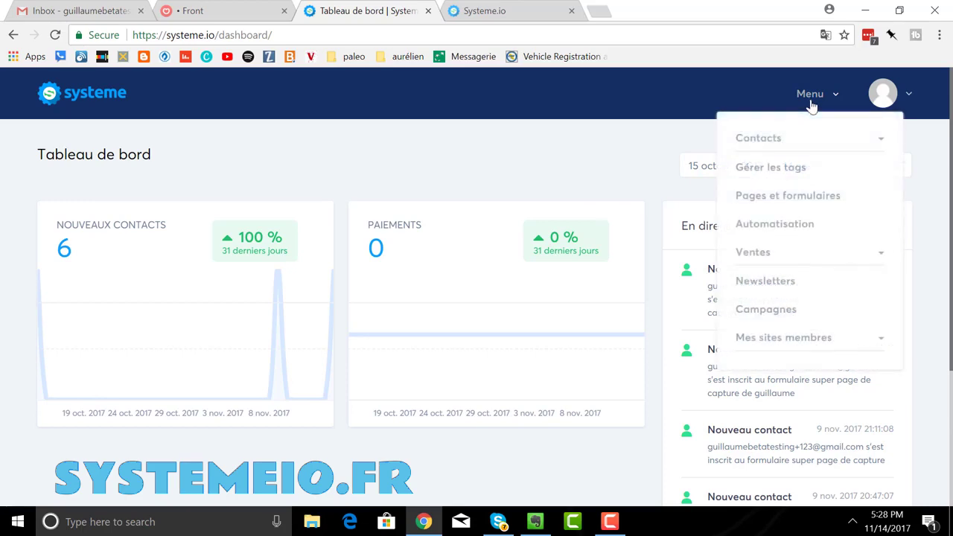
- In Pages et formulaires, start a new page from the Pages de capture list
click(786, 198)
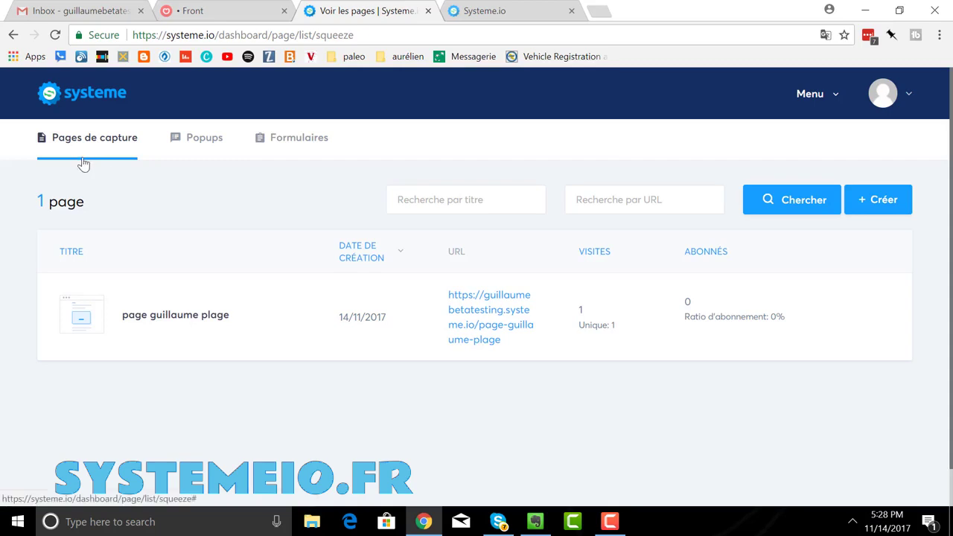
click(277, 160)
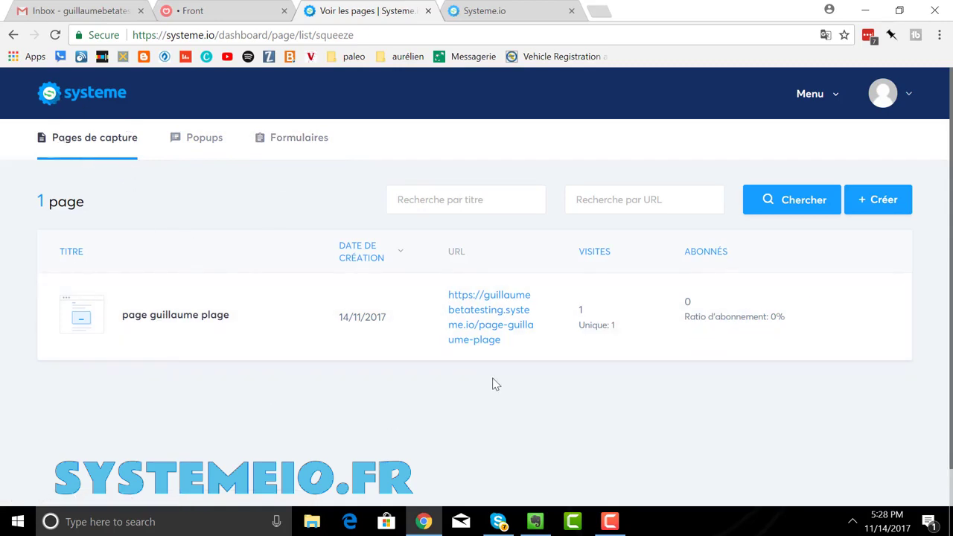
mouse_move(695, 317)
click(886, 215)
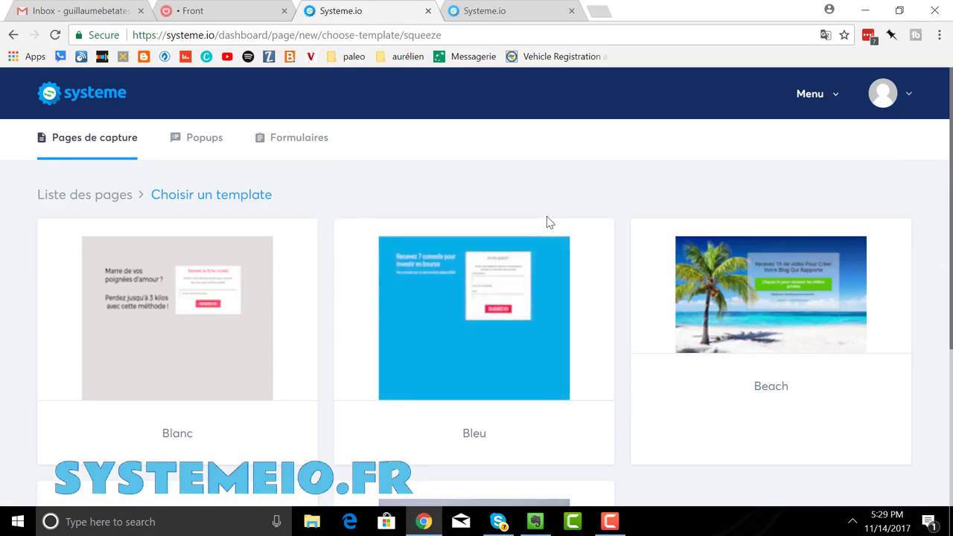
- Choose the Beach design from the capture-page templates
scroll(549, 222, down, 3)
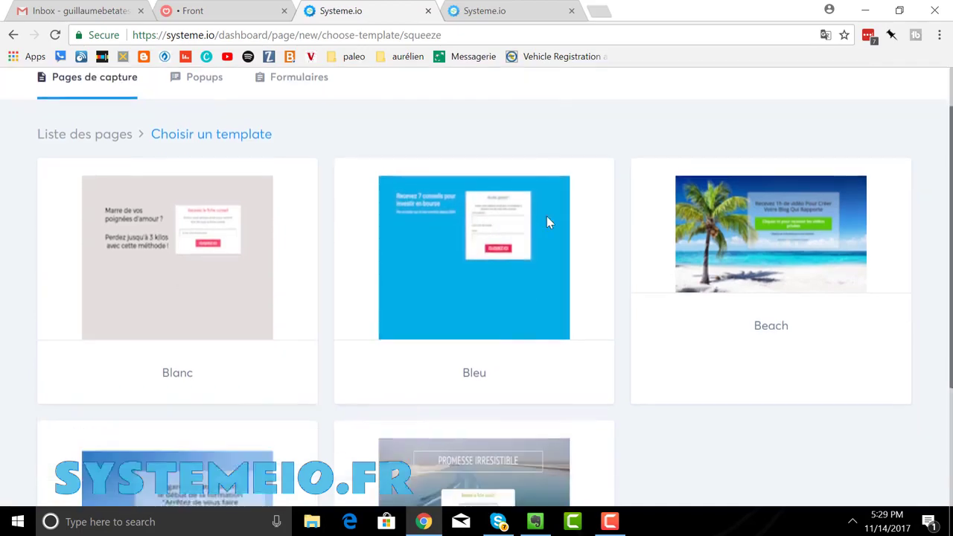
scroll(547, 222, up, 3)
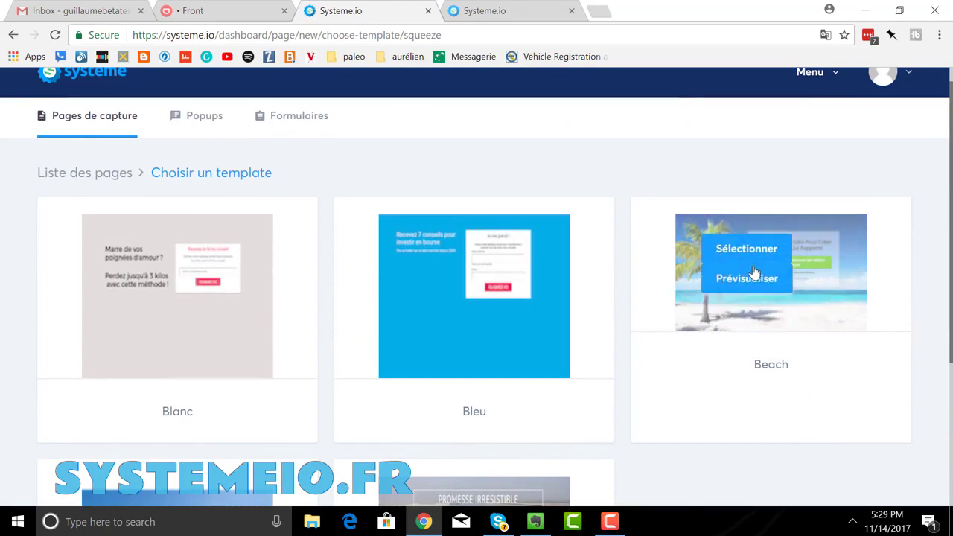
click(747, 249)
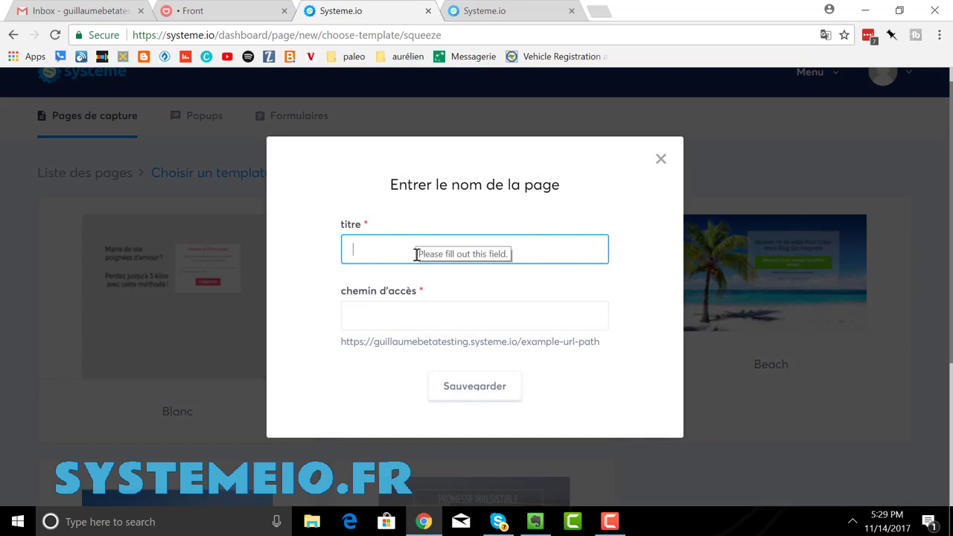
- Title the page 'la page de la plage' with path 'page-de-plage' and save it
text(super)
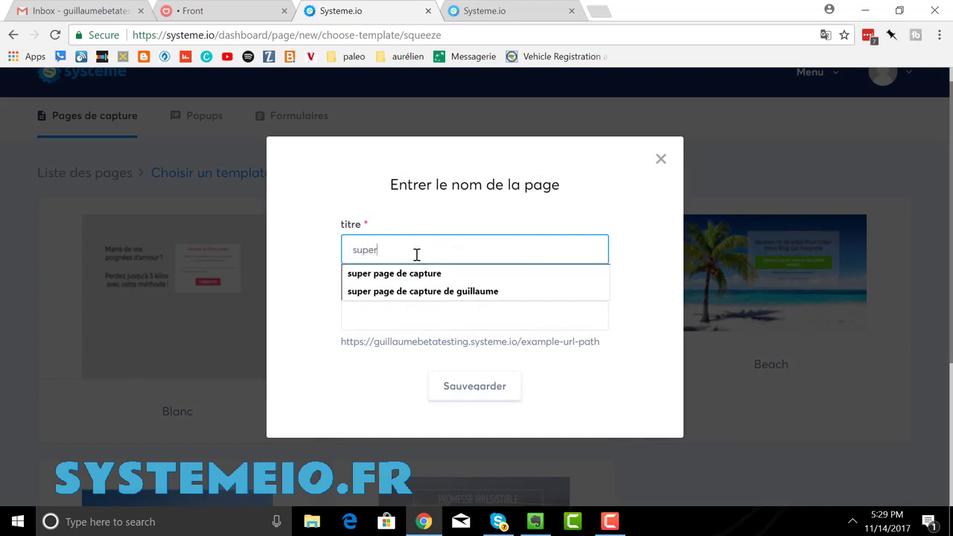
key(BackSpace)
key(BackSpace)
key(BackSpace)
key(BackSpace)
key(BackSpace)
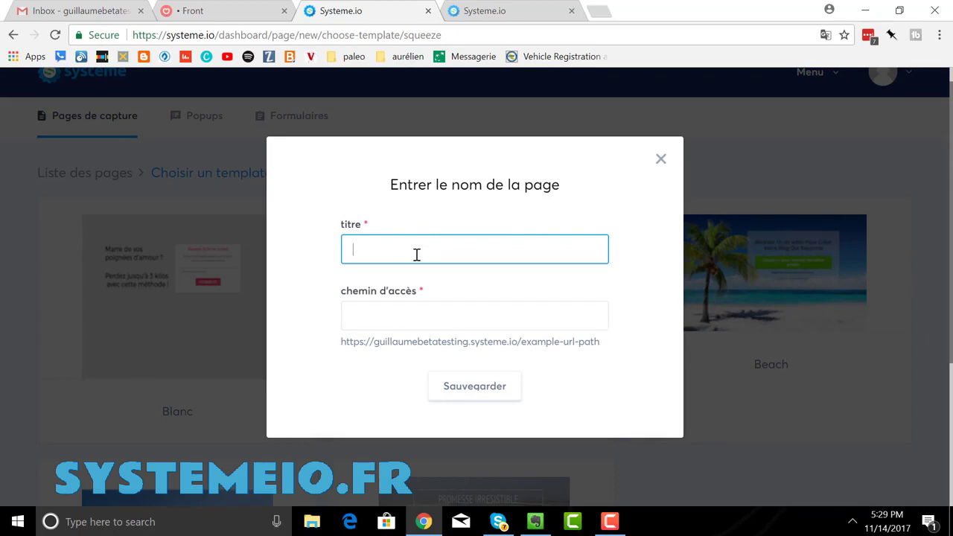
text(la page de la plage)
click(444, 320)
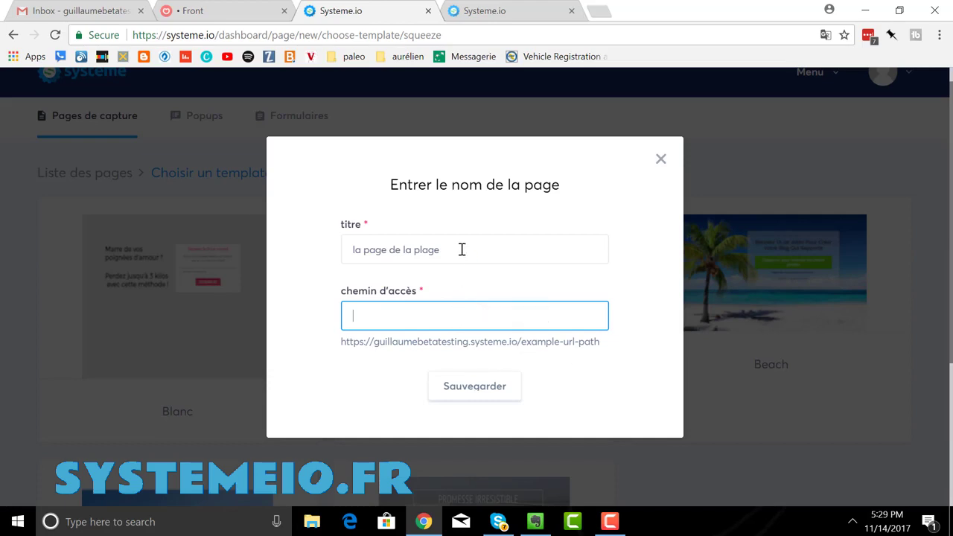
text(pa)
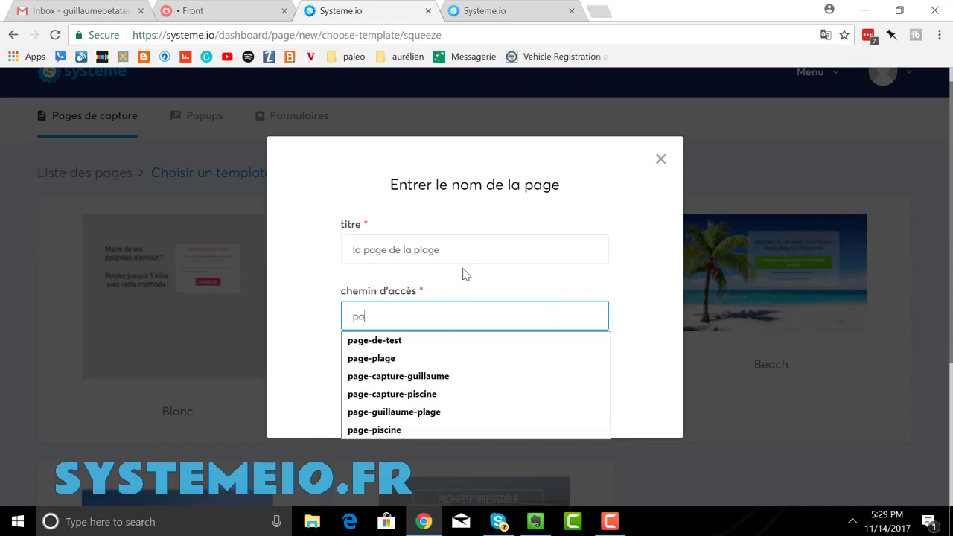
text(ge-de)
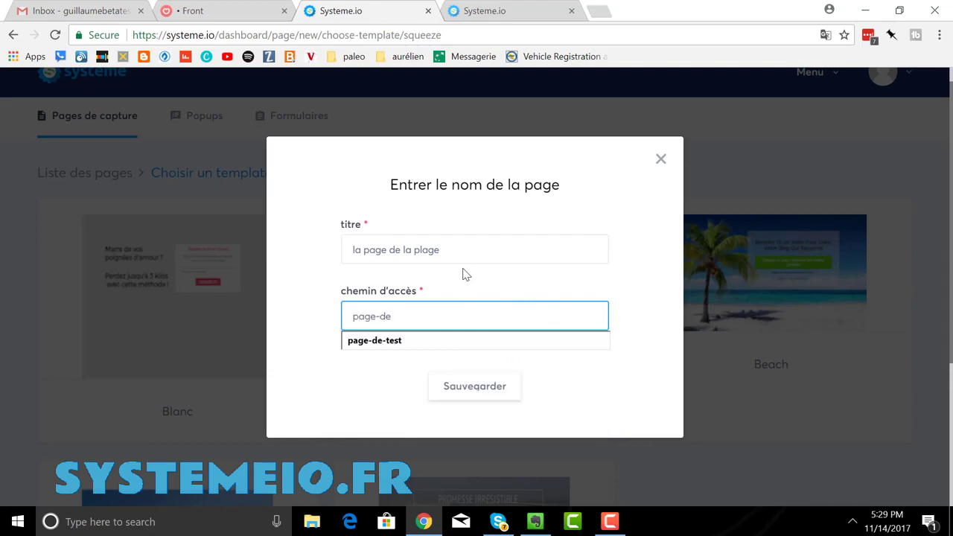
text(-plage)
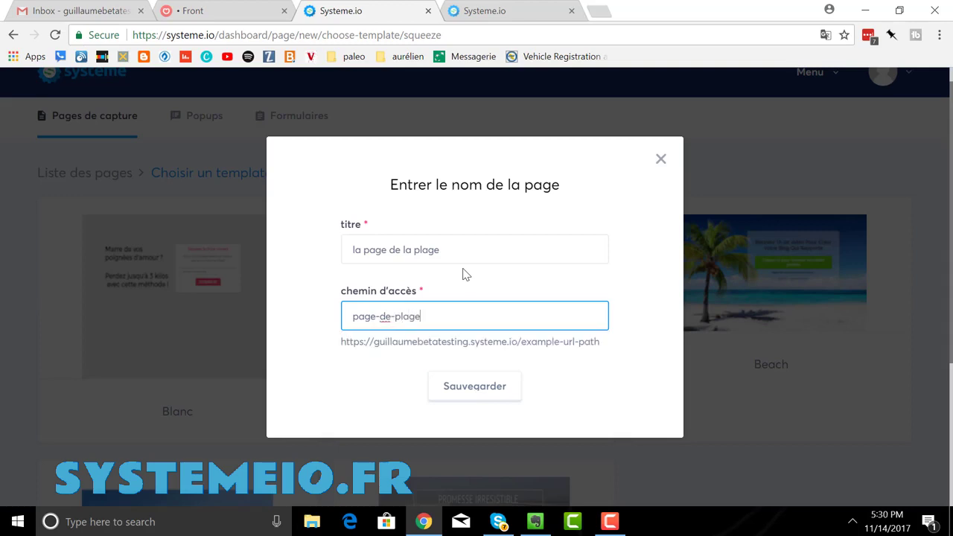
click(462, 392)
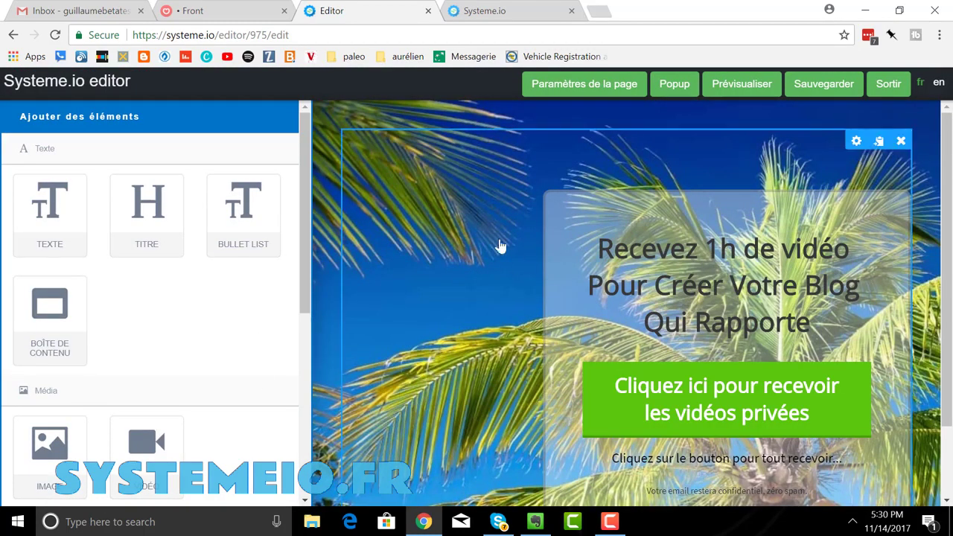
click(745, 94)
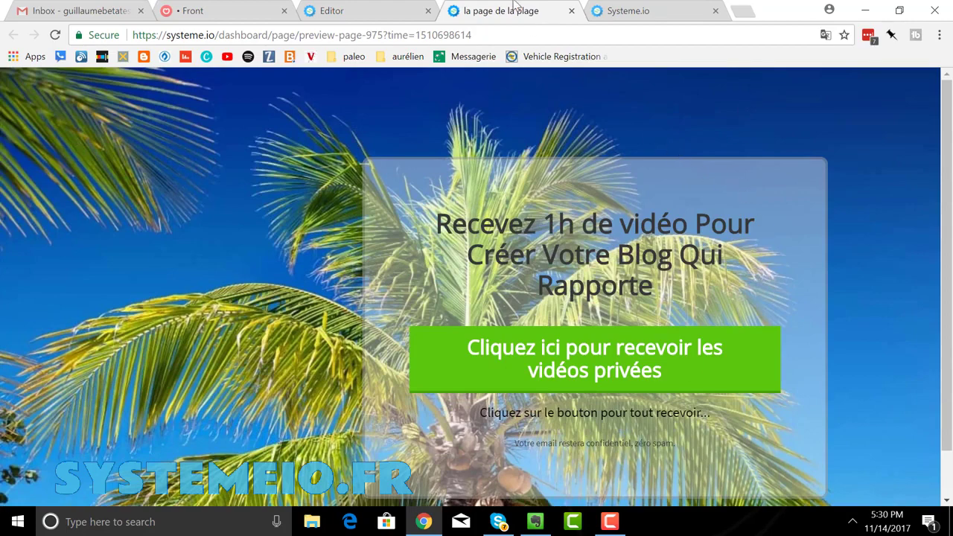
click(571, 11)
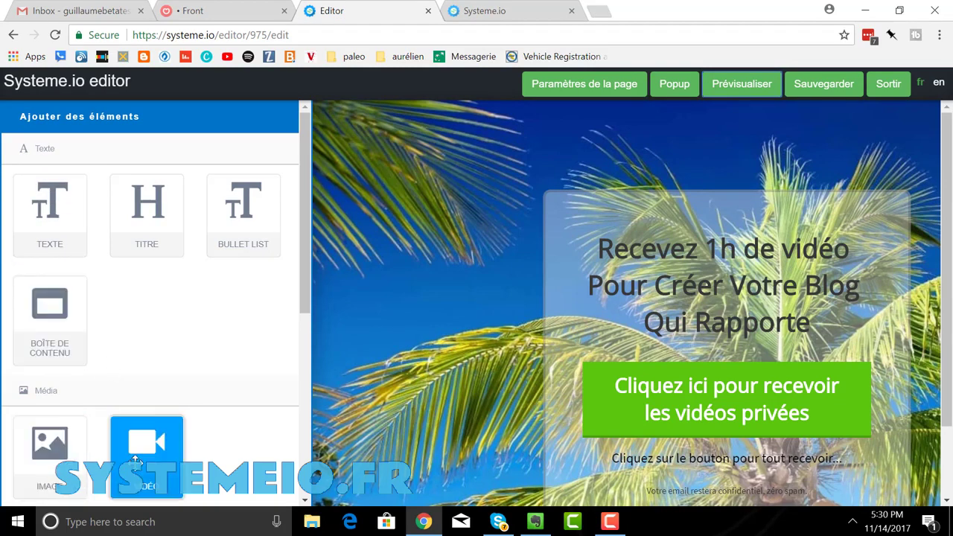
- Drag a Bouton element from the Formulaire section onto the top of the beach page
scroll(136, 400, down, 3)
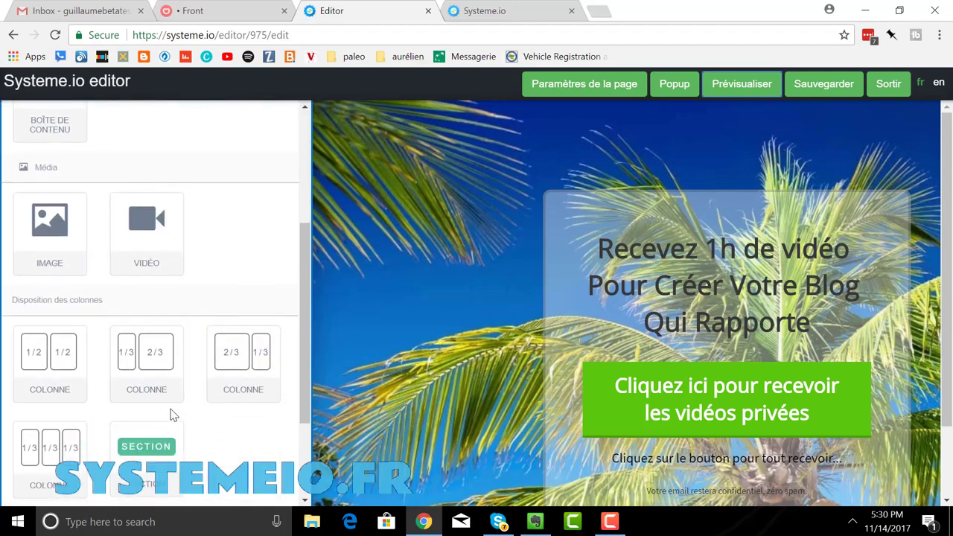
scroll(170, 410, down, 1)
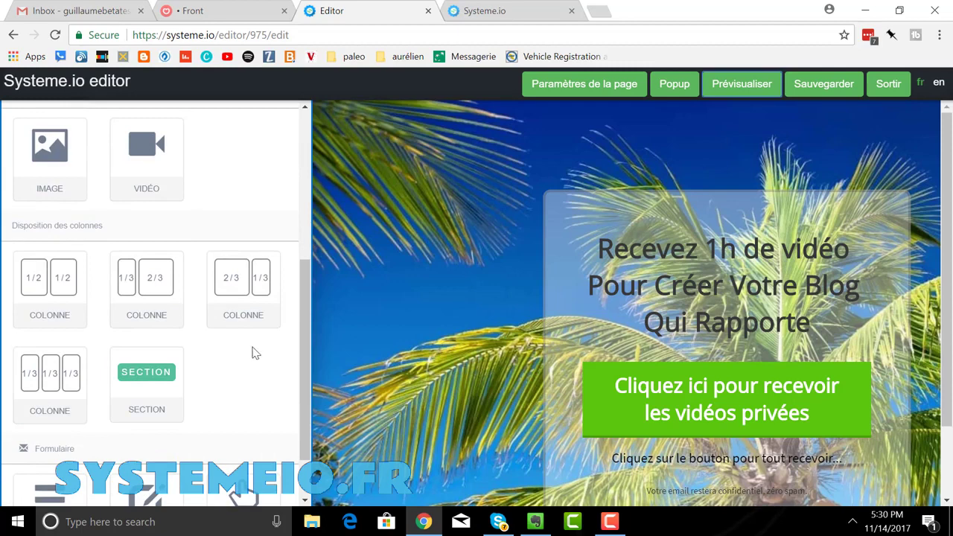
scroll(242, 363, down, 1)
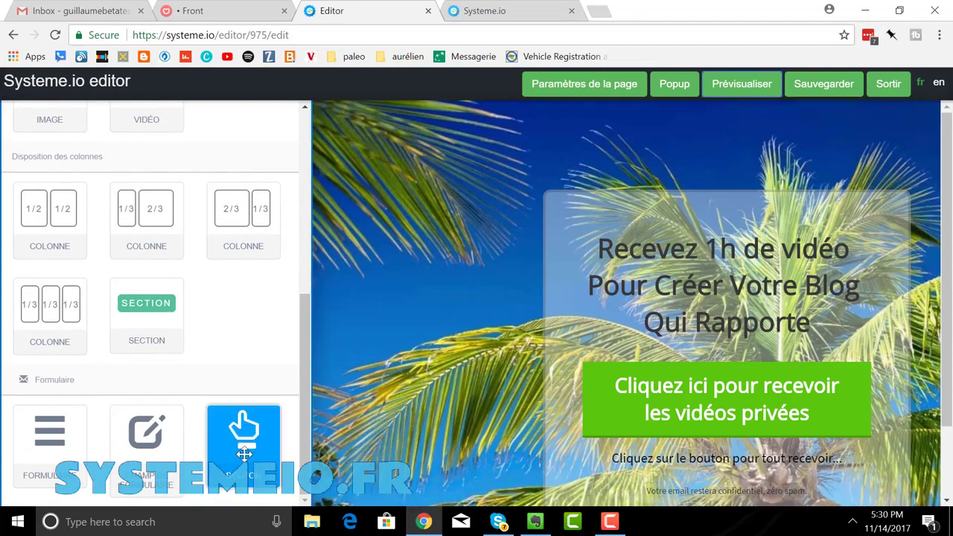
drag(244, 428, 408, 178)
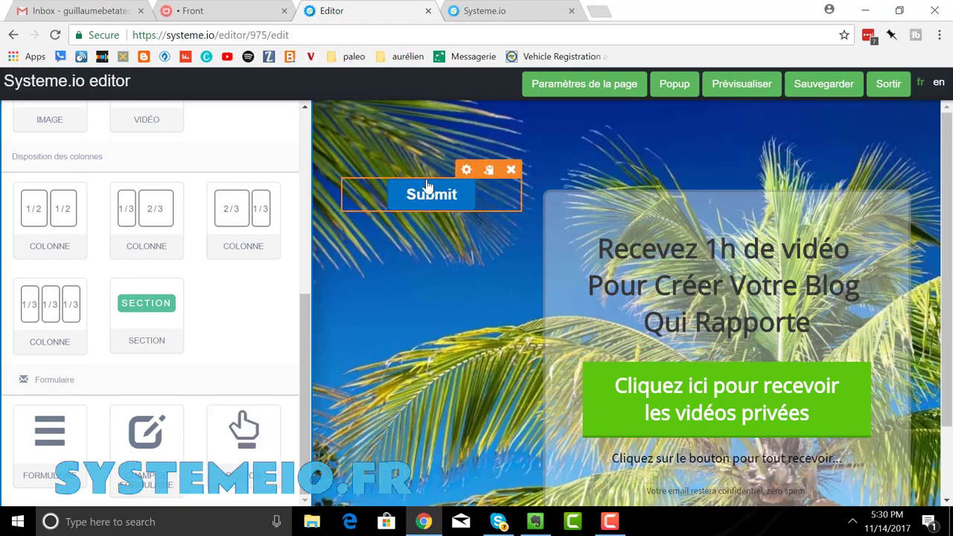
- Delete the extra Submit button copies, keeping one button left of the signup box
click(489, 171)
click(489, 172)
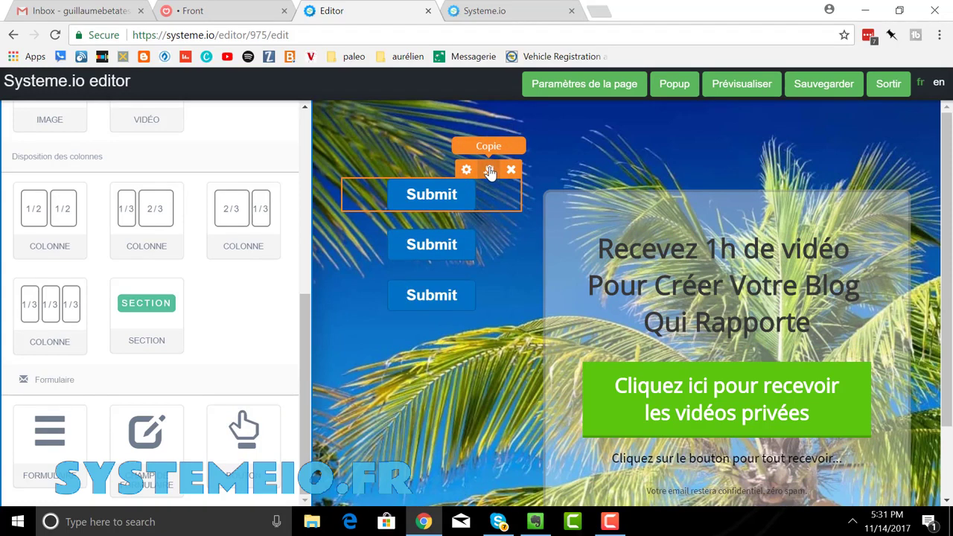
click(489, 172)
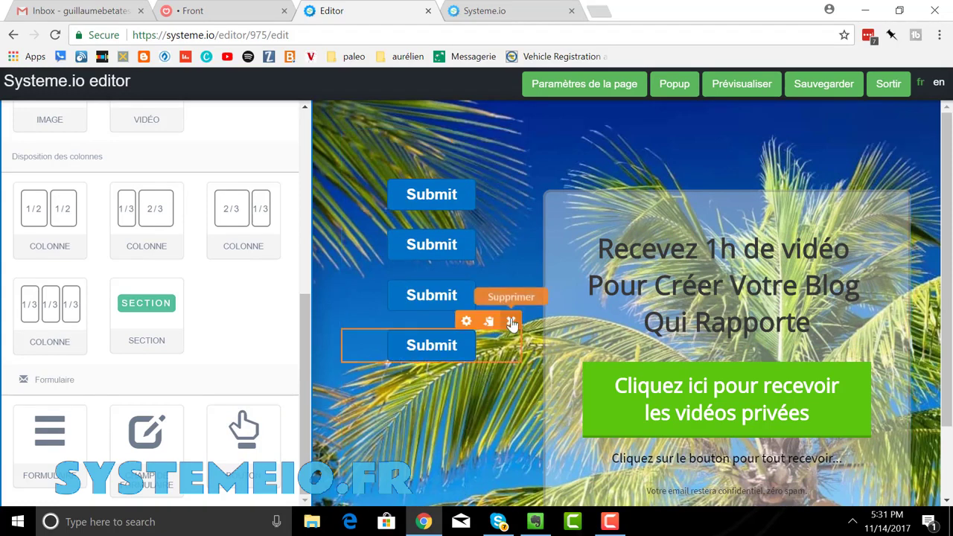
click(511, 321)
click(531, 115)
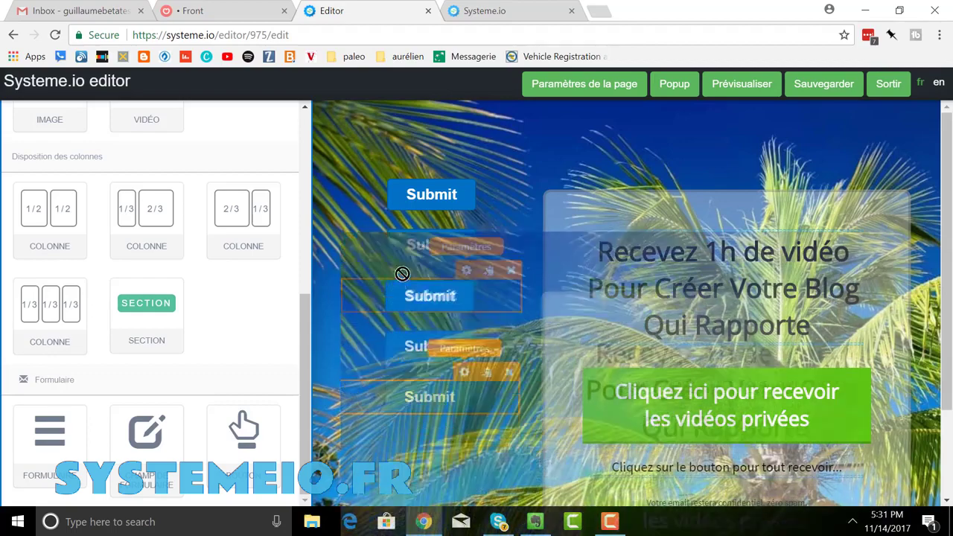
click(511, 270)
click(526, 119)
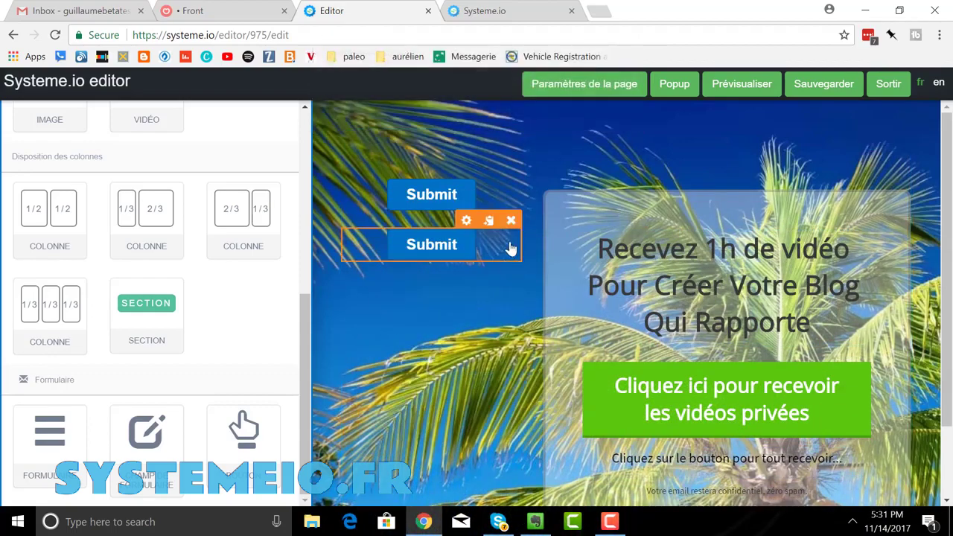
click(511, 221)
click(549, 116)
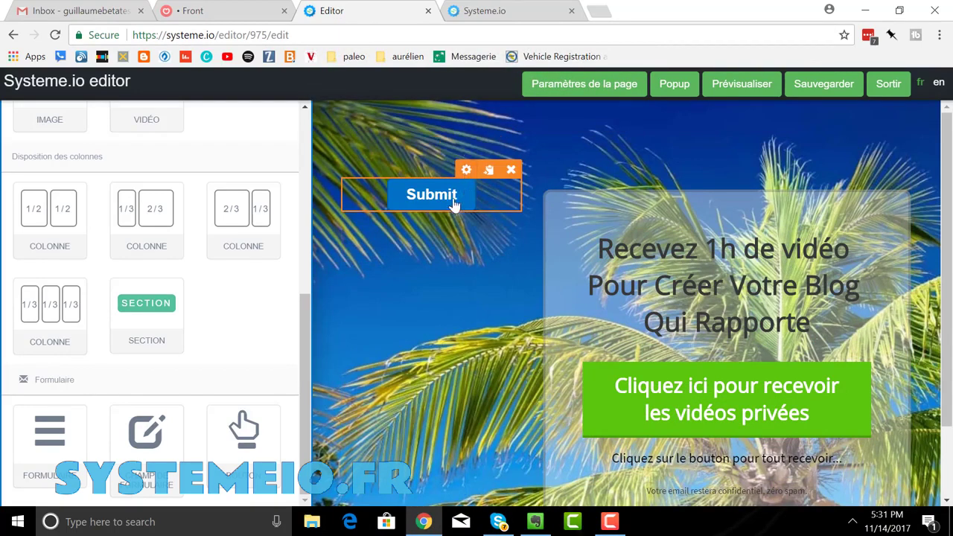
- Relabel the button 'Cliquez ici pour obtenir mon ebook gratuit !'
click(467, 172)
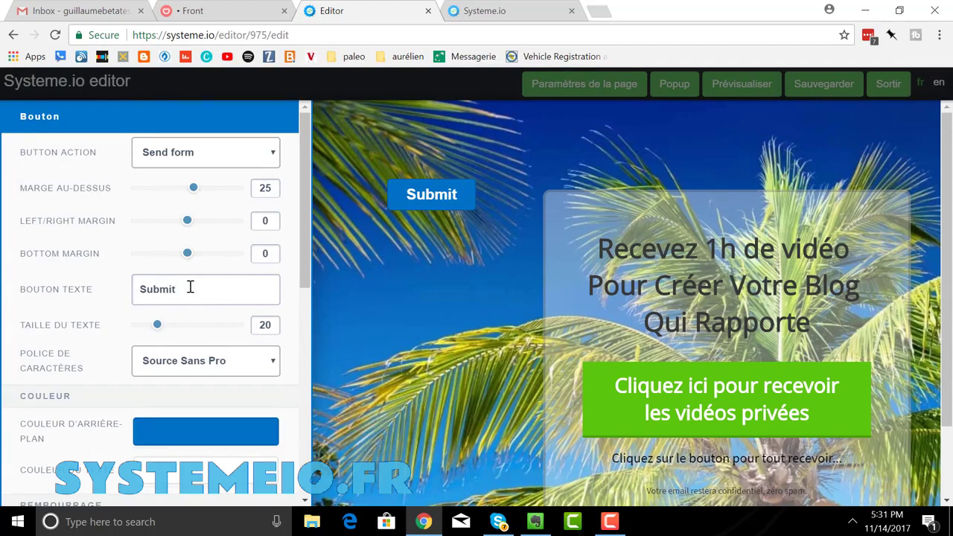
drag(191, 287, 110, 288)
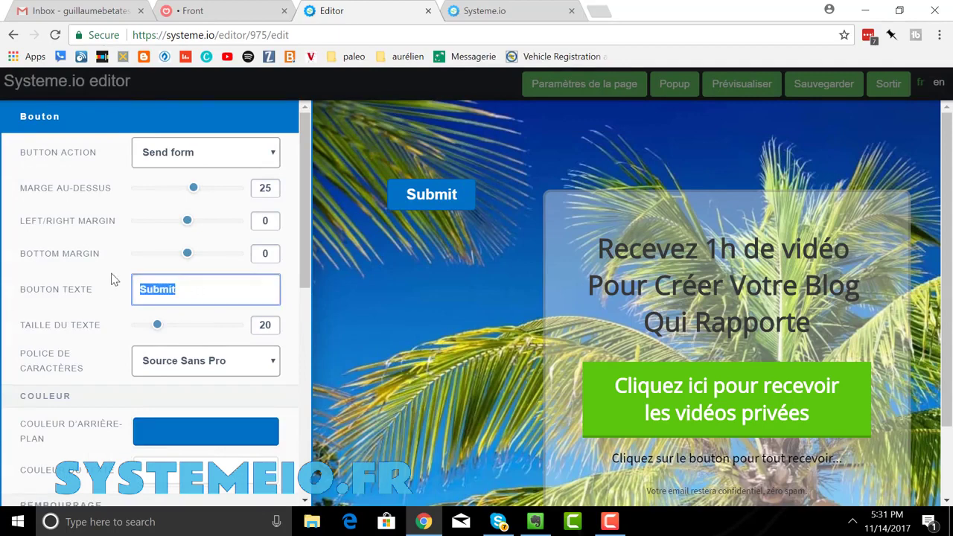
text(Cliquez ici p)
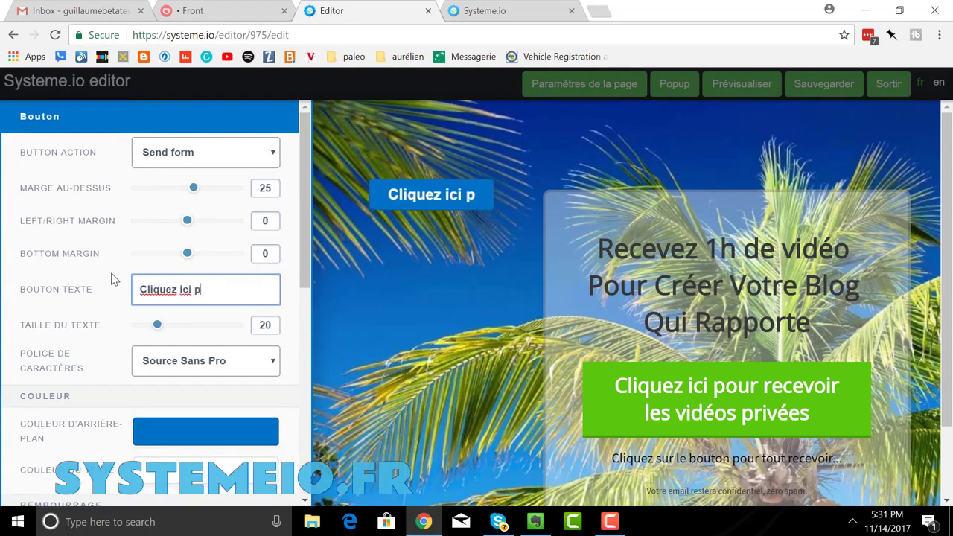
text(our )
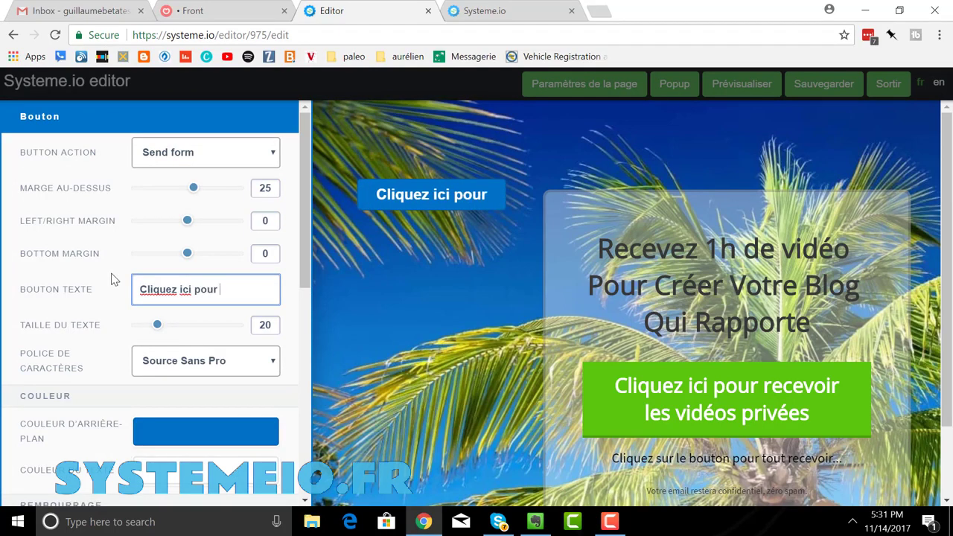
text(obtenir)
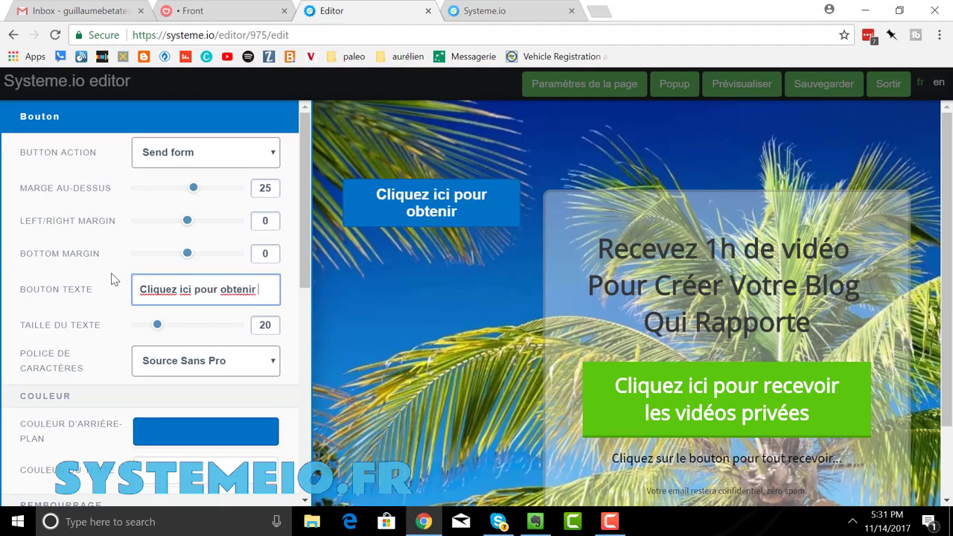
text( mon ebook)
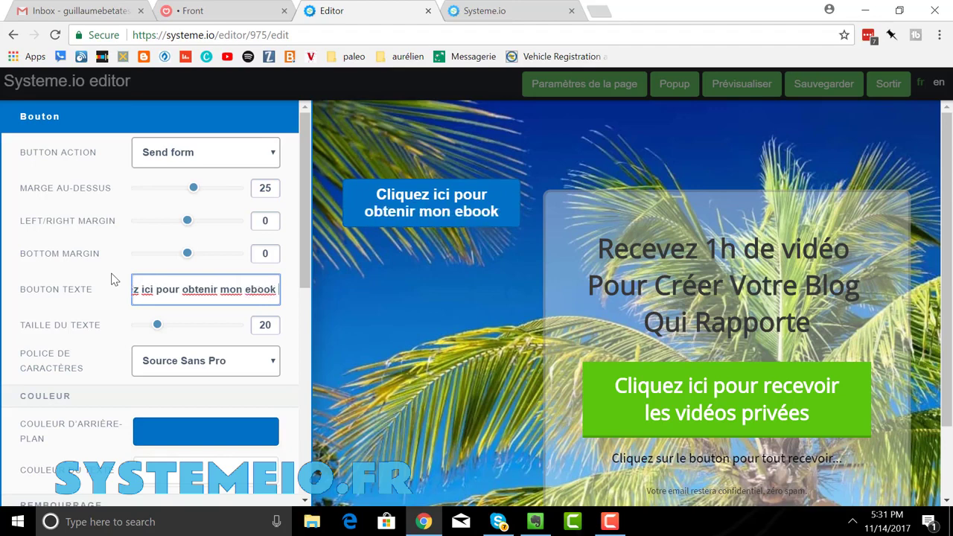
text( gratuit !)
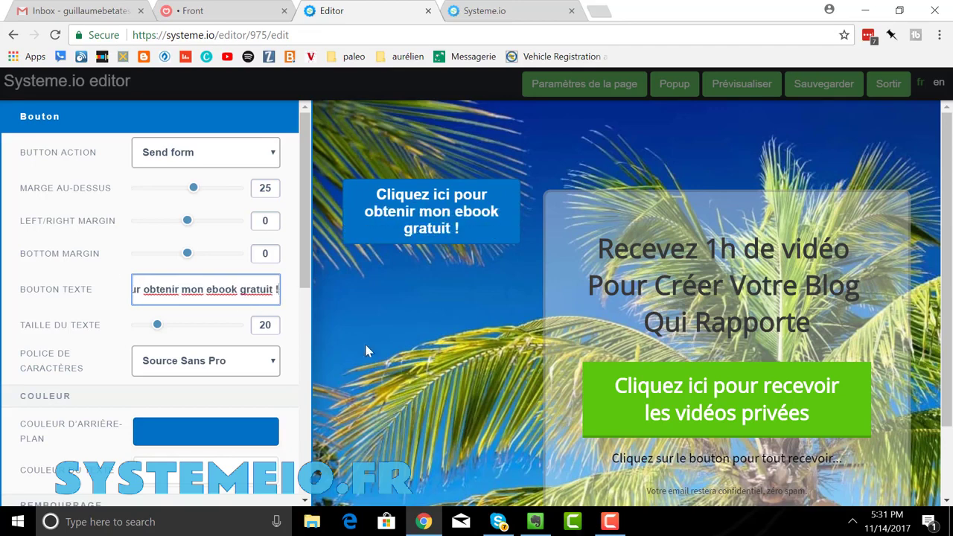
click(423, 364)
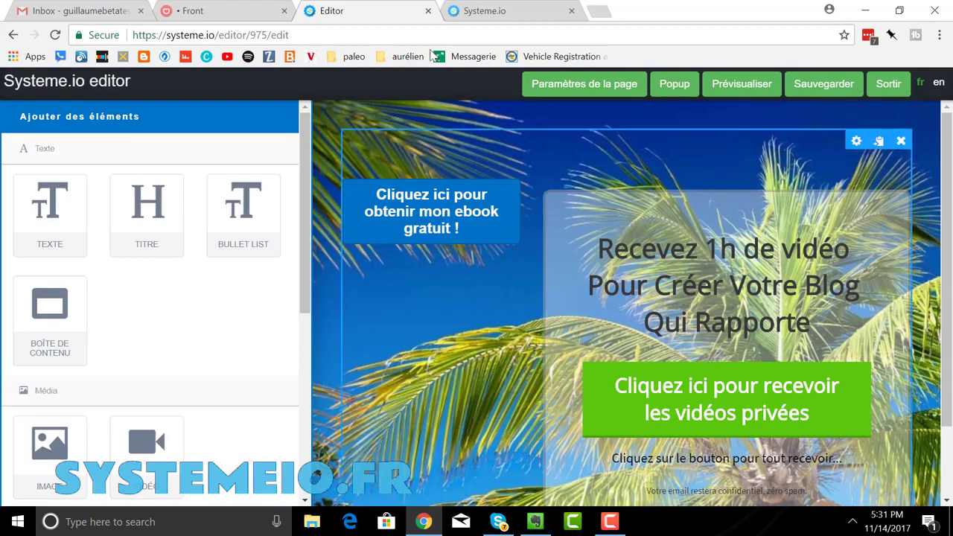
click(465, 171)
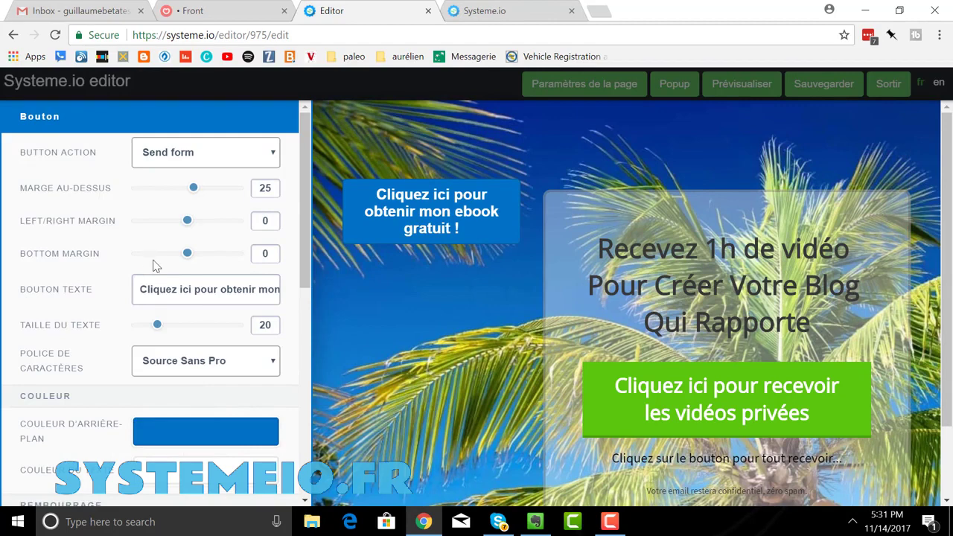
- Give the ebook button a red C70101 background and more top, bottom and side padding
scroll(153, 266, down, 4)
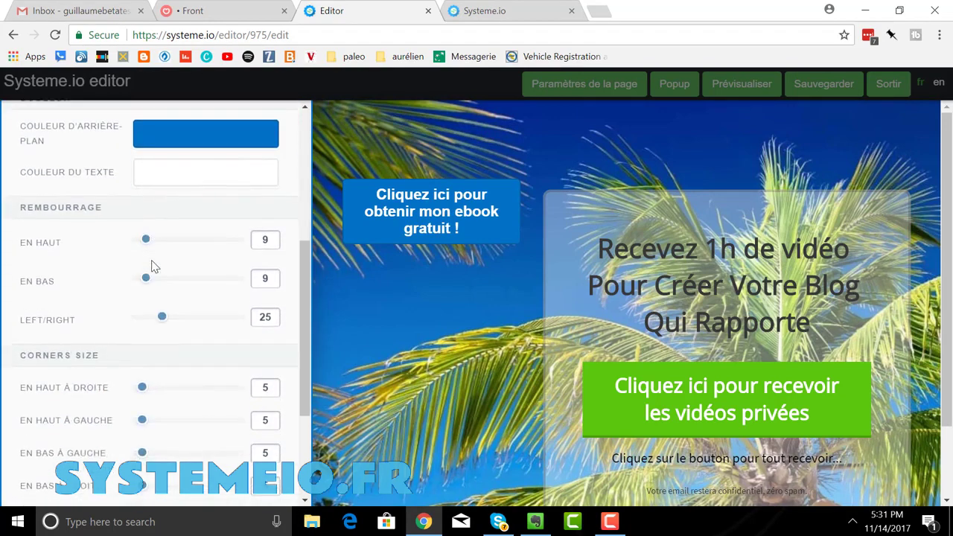
scroll(154, 266, up, 2)
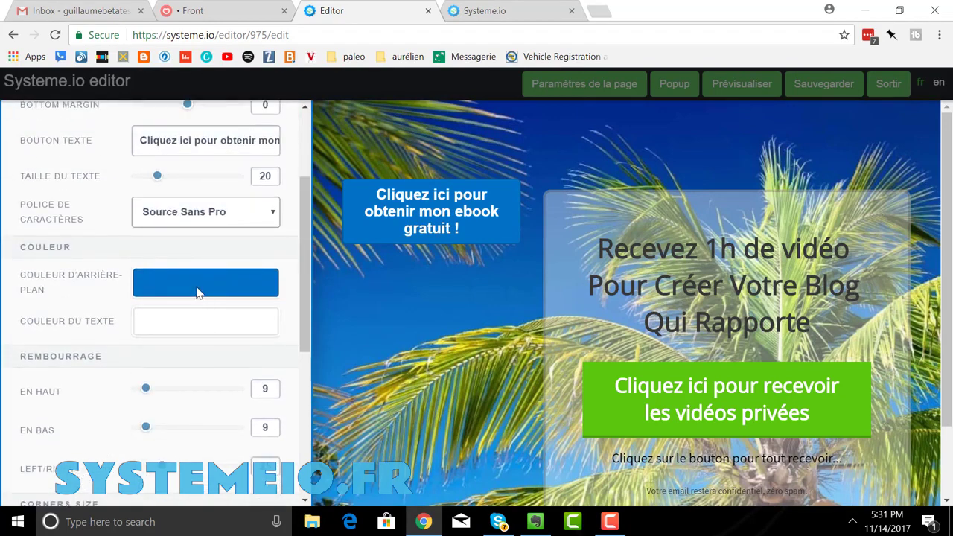
click(198, 292)
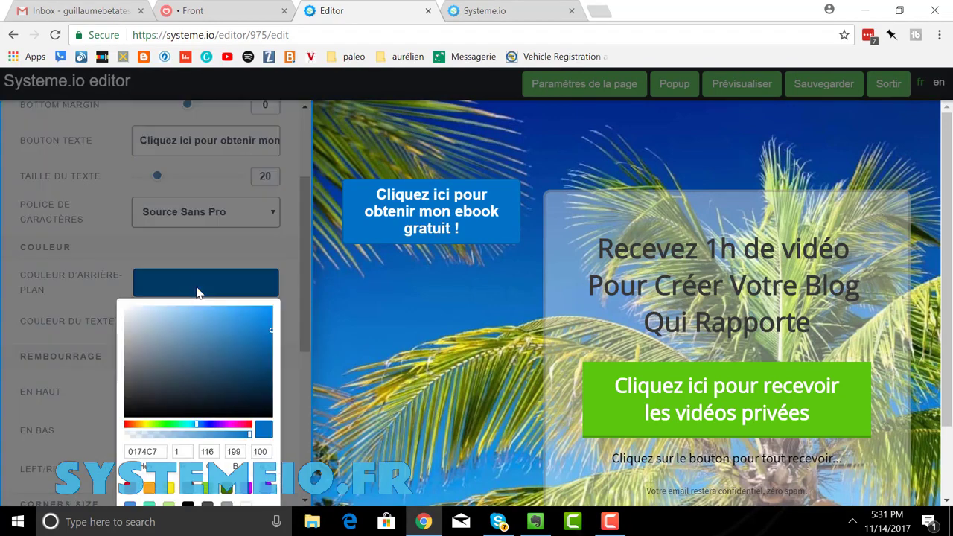
click(126, 426)
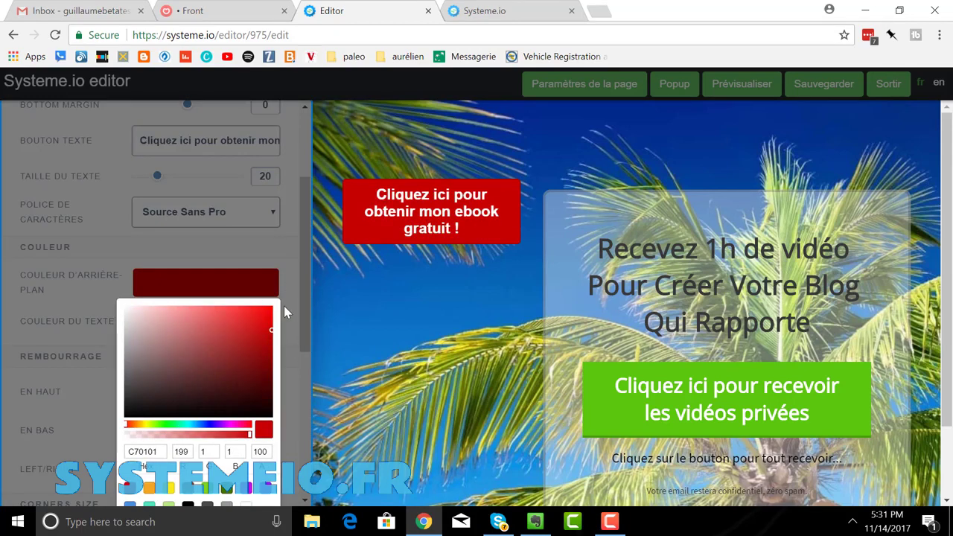
click(289, 323)
scroll(179, 365, down, 1)
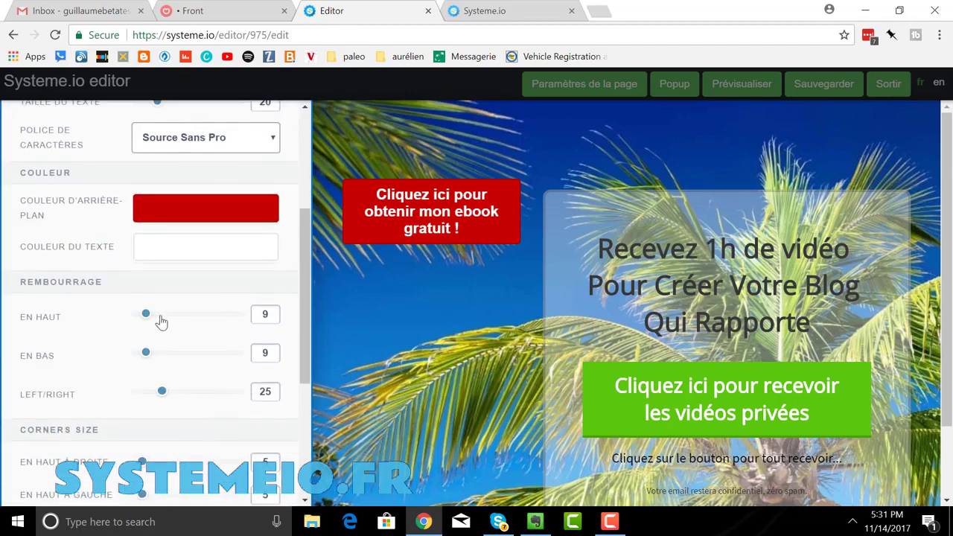
drag(161, 321, 197, 321)
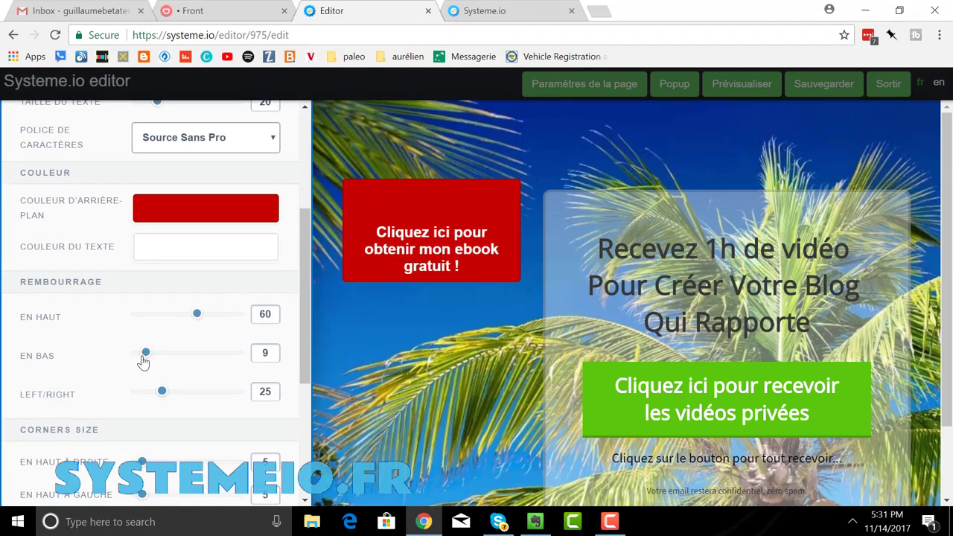
drag(144, 354, 201, 356)
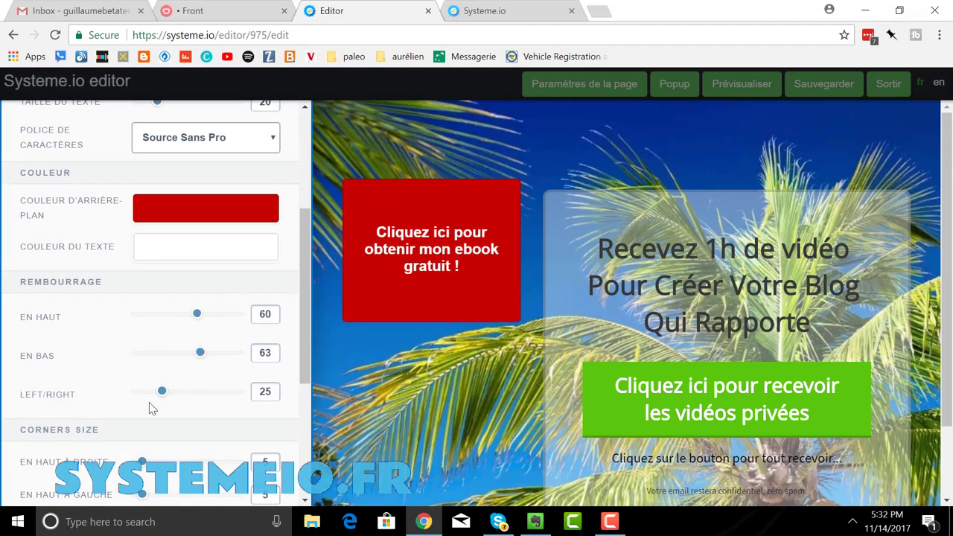
drag(163, 399, 186, 399)
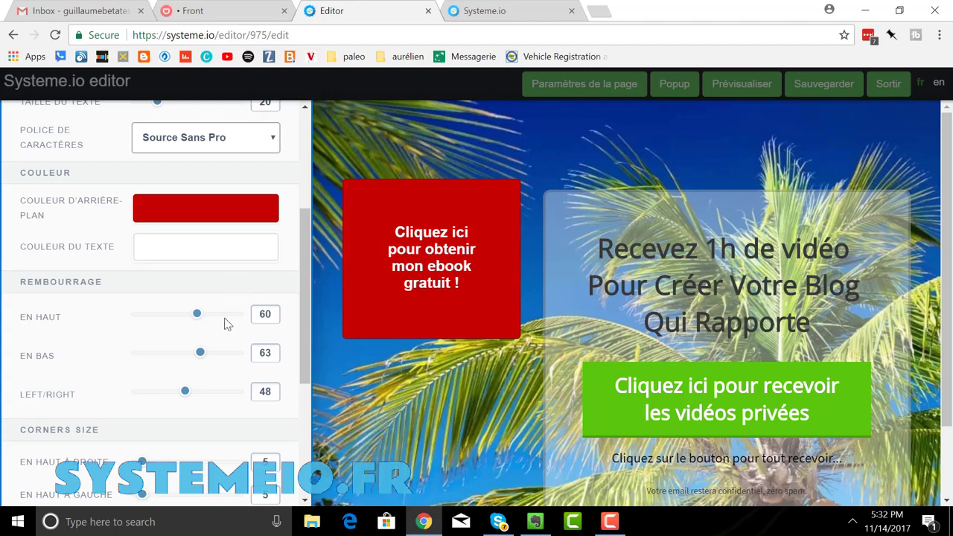
- Round all four button corners (49, 68, 75, 72) and close the settings
scroll(193, 313, down, 4)
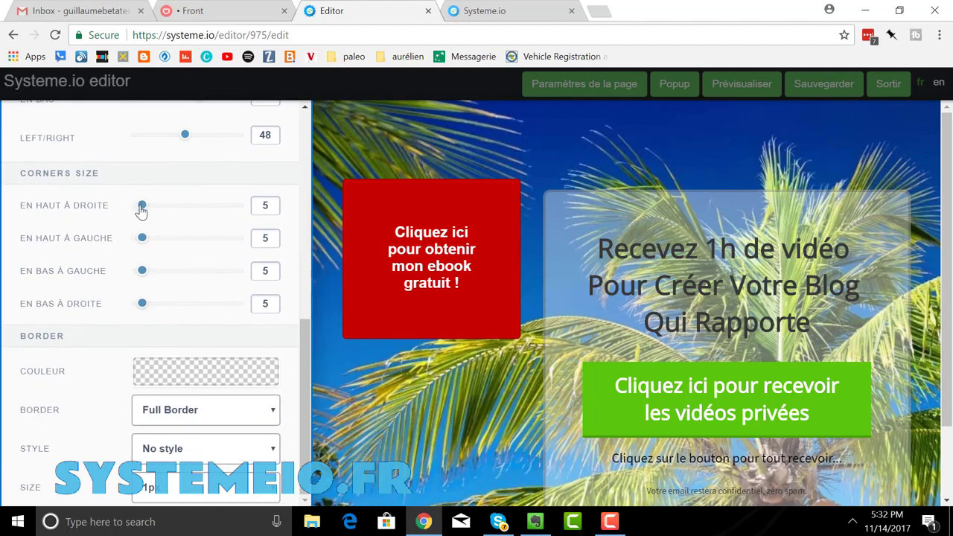
drag(141, 206, 187, 206)
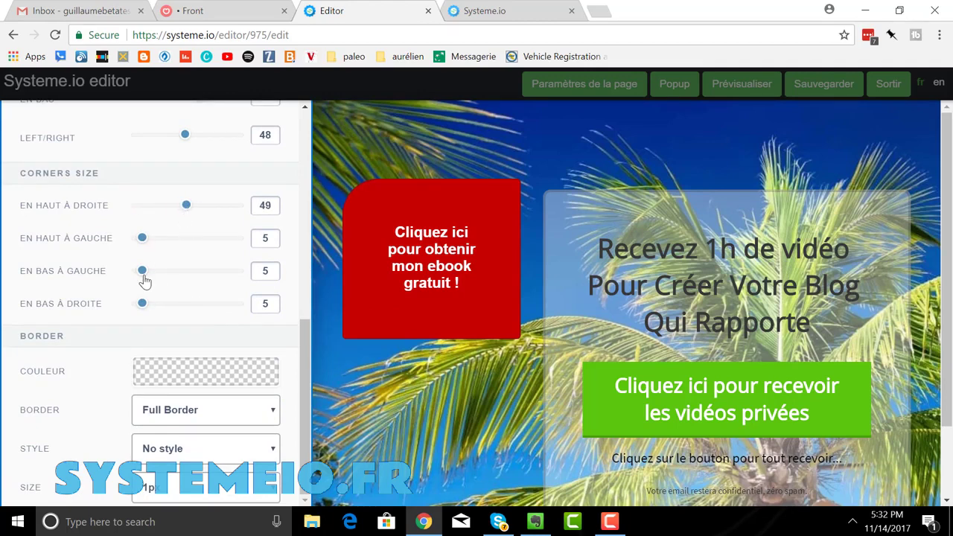
drag(145, 277, 215, 274)
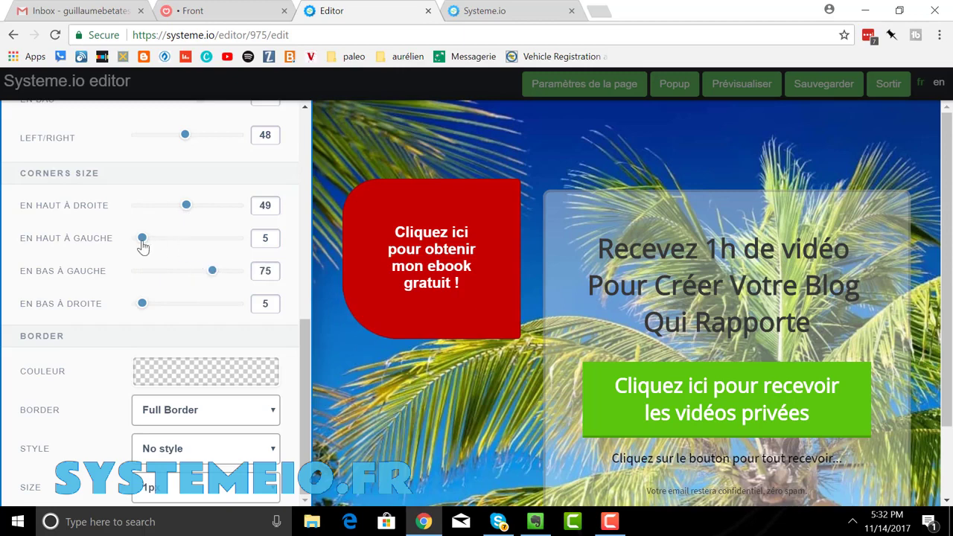
drag(142, 240, 206, 242)
drag(142, 304, 210, 307)
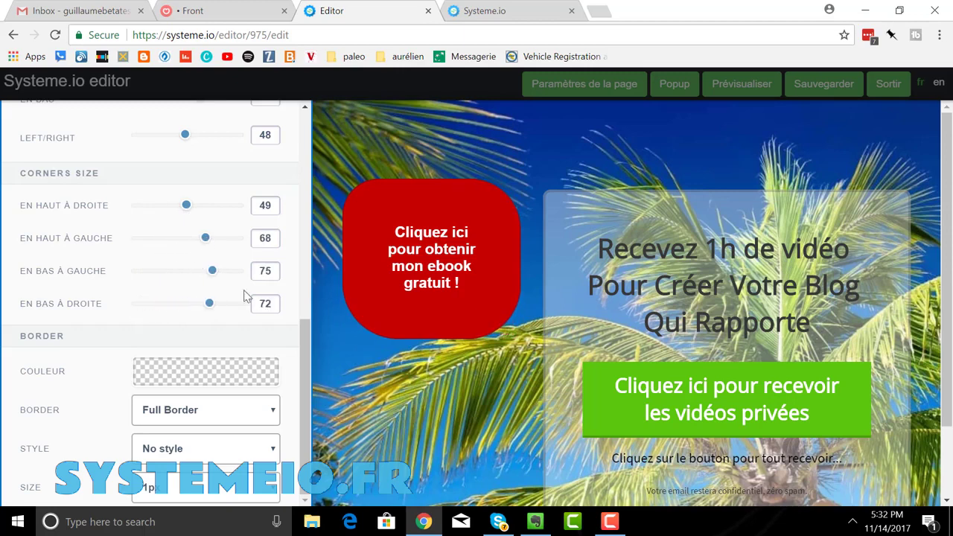
click(484, 192)
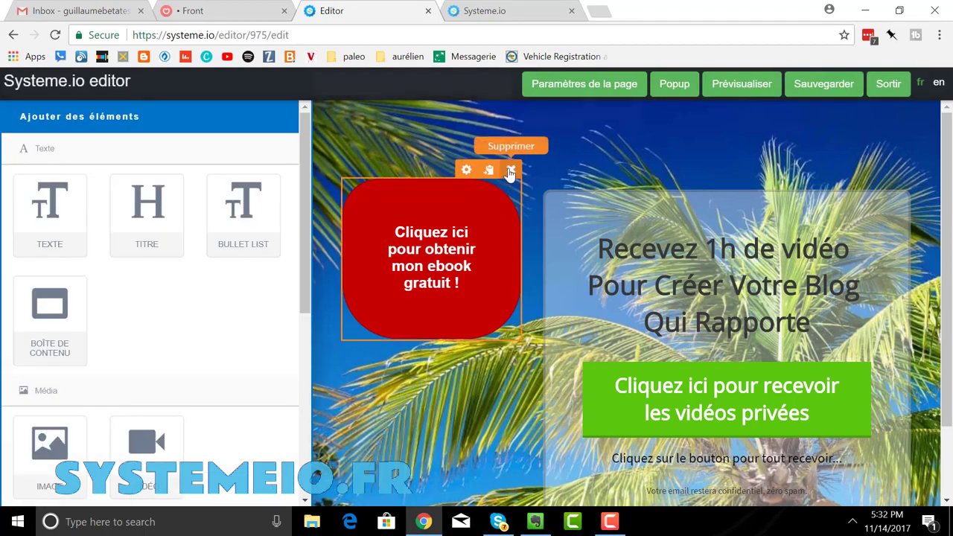
- Delete the red ebook box and clear the old headline text
click(510, 172)
click(544, 116)
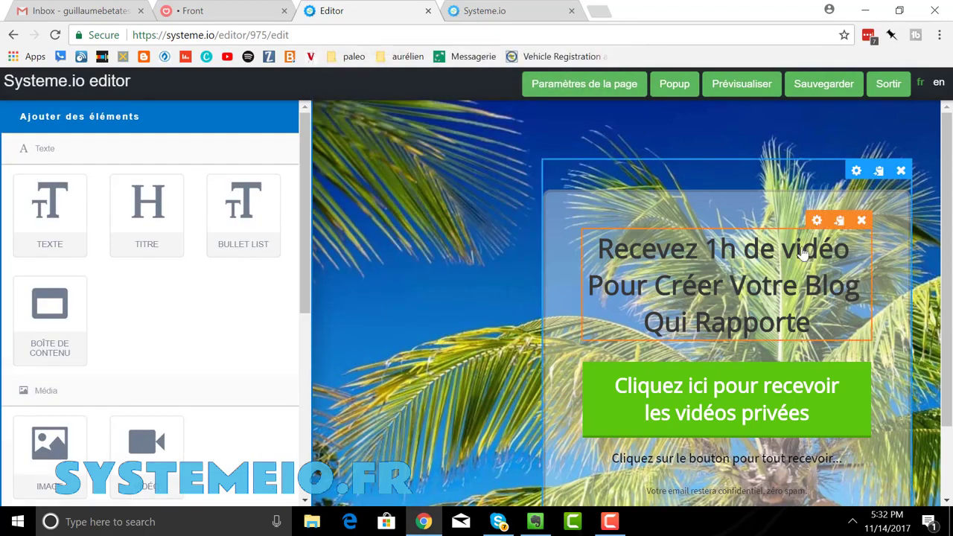
click(733, 289)
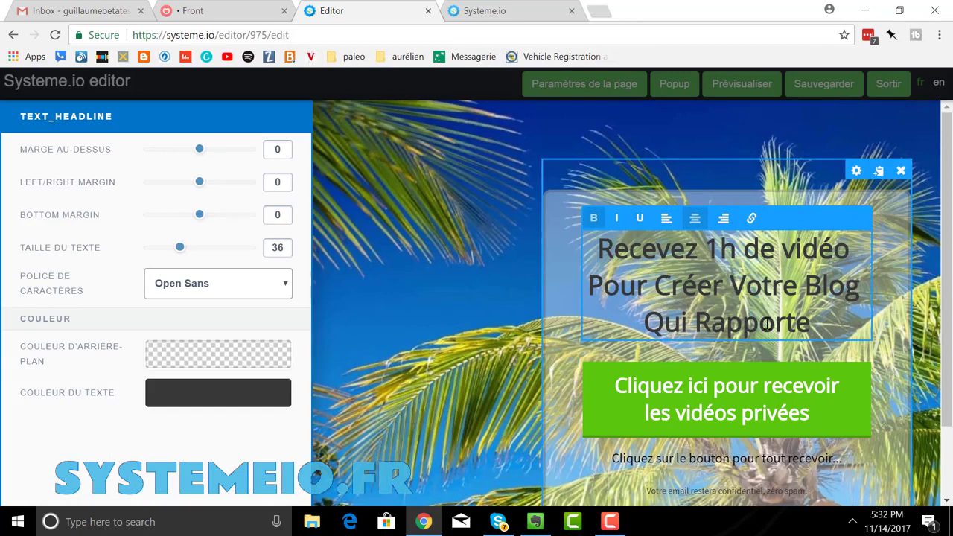
drag(810, 325, 637, 247)
key(ctrl+a)
text(R)
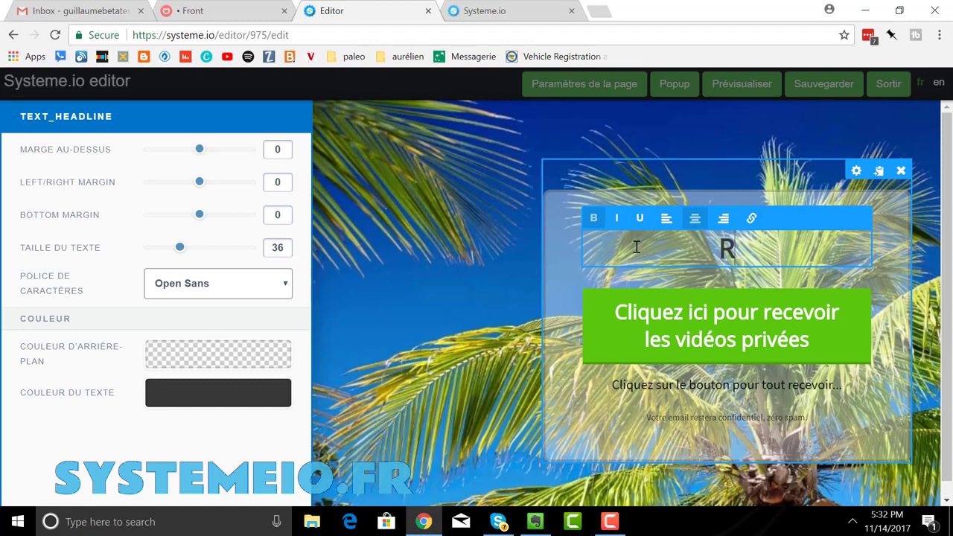
text(eceve)
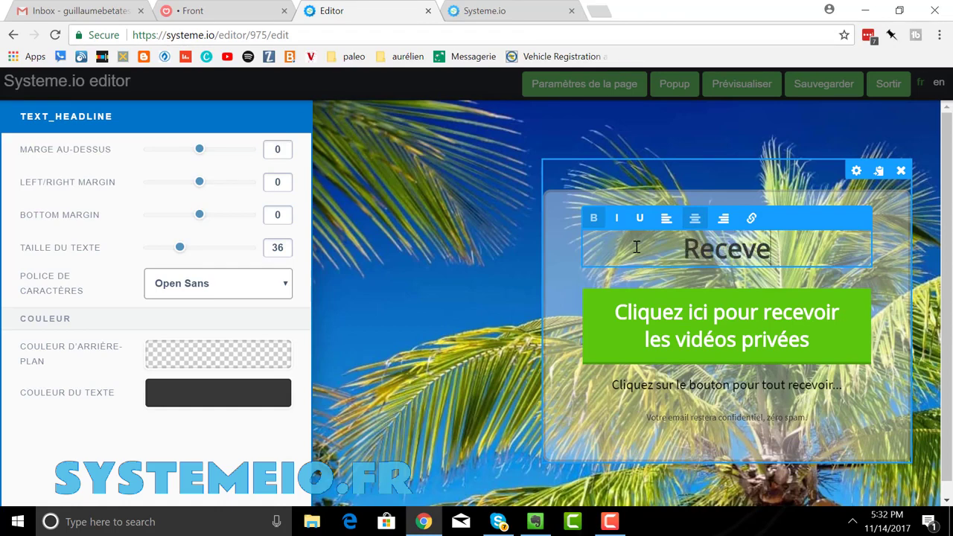
text(z votre)
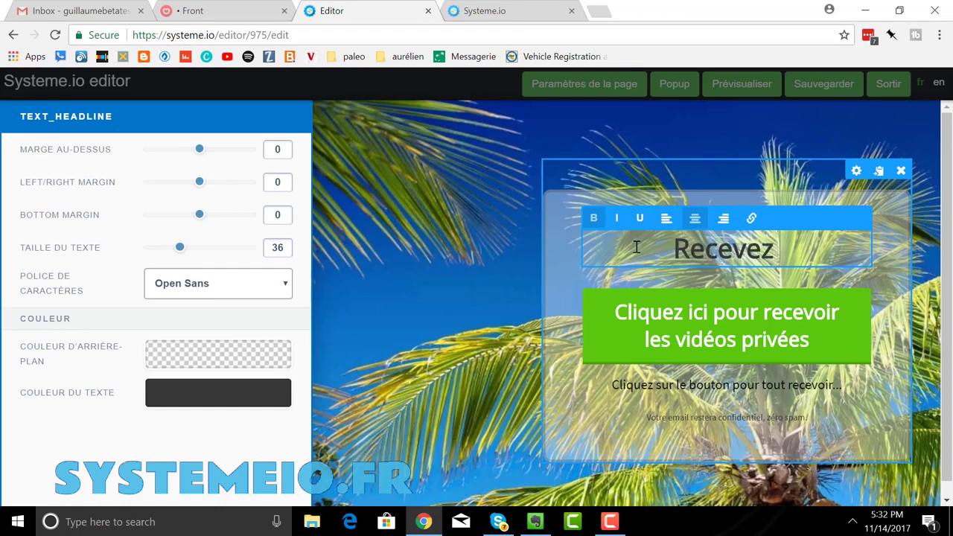
key(BackSpace)
key(BackSpace)
key(BackSpace)
key(BackSpace)
key(BackSpace)
key(BackSpace)
key(BackSpace)
key(BackSpace)
key(BackSpace)
key(BackSpace)
key(BackSpace)
key(BackSpace)
key(BackSpace)
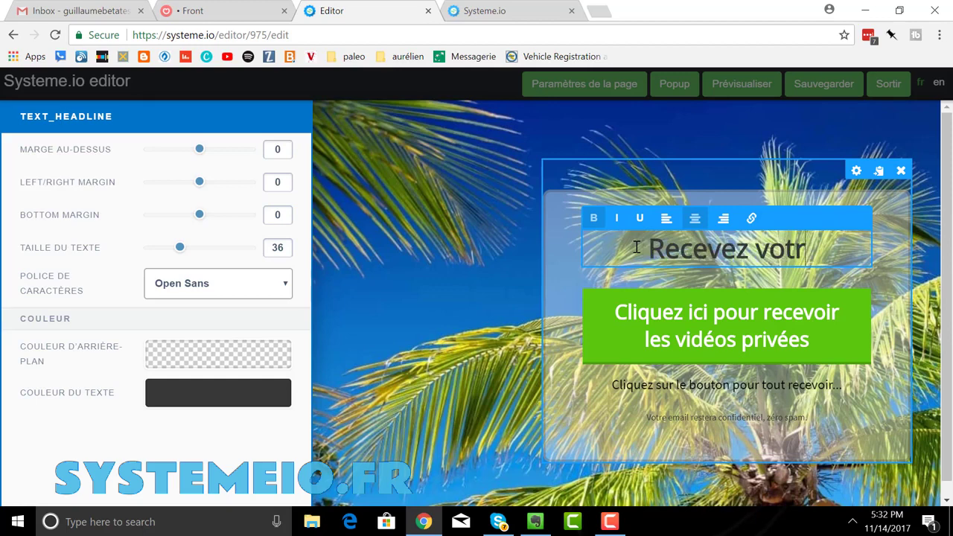
- Write the headline 'Inscrivez-vous ici pour recevoir mon ebook gratuit !' and make it bold
text(Inscr)
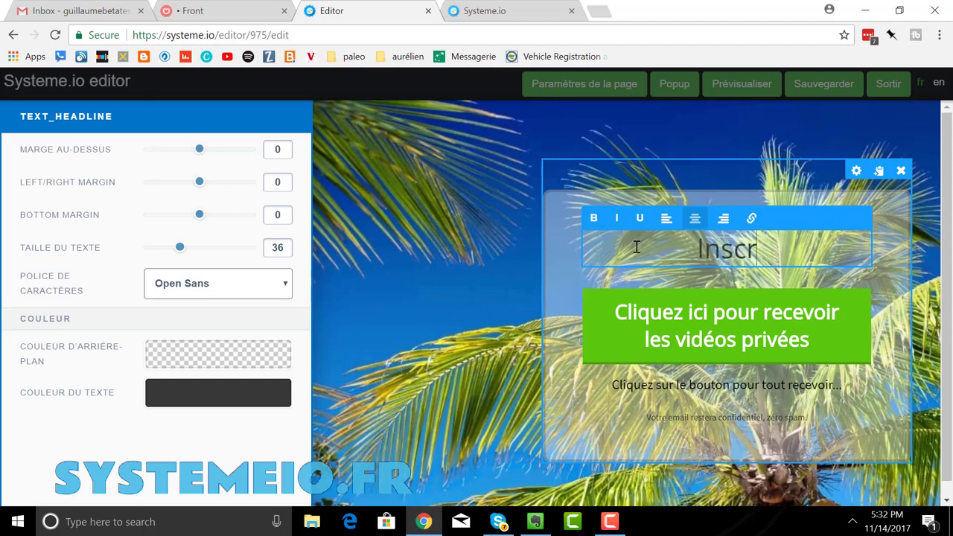
text(ivez-vou)
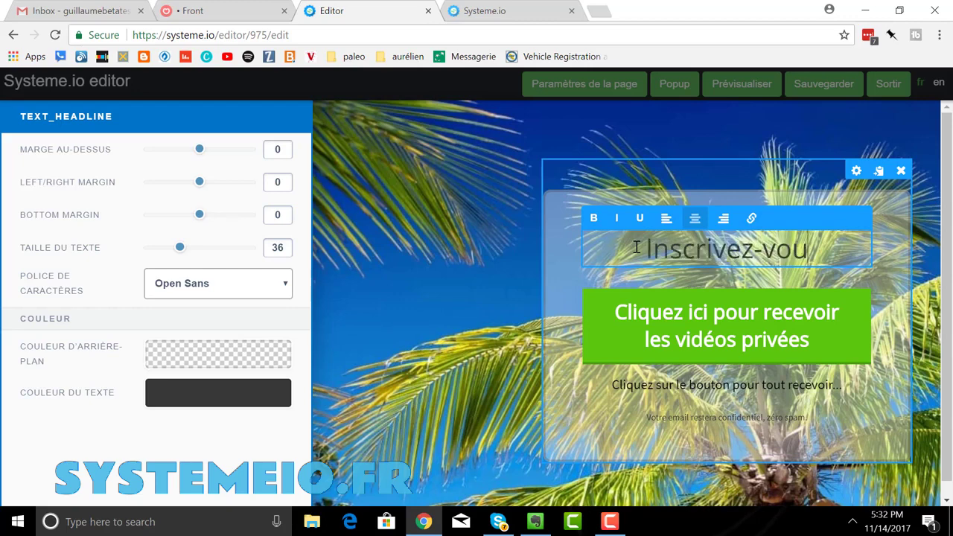
text(s ici pour re)
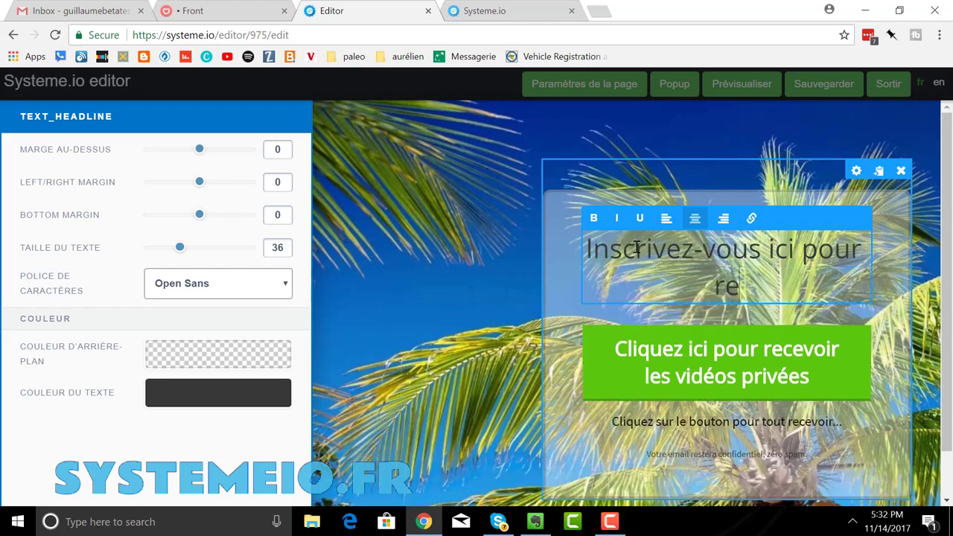
text(cevoir mon en)
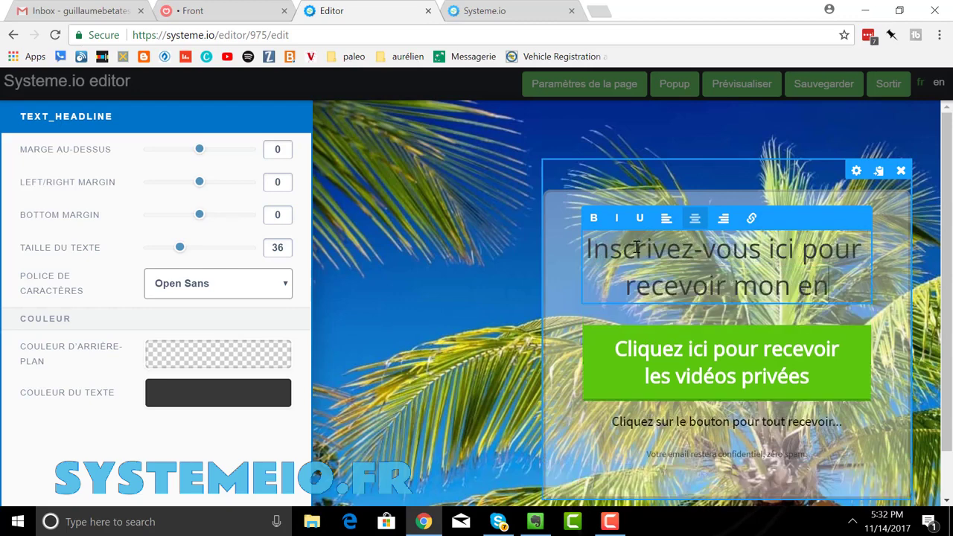
text(a)
key(BackSpace)
key(BackSpace)
text(book)
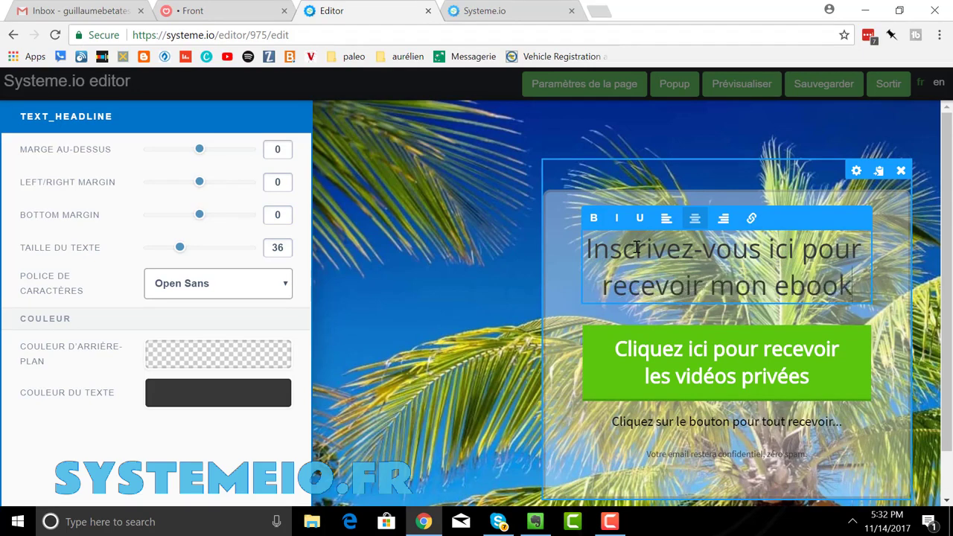
text( gratuit)
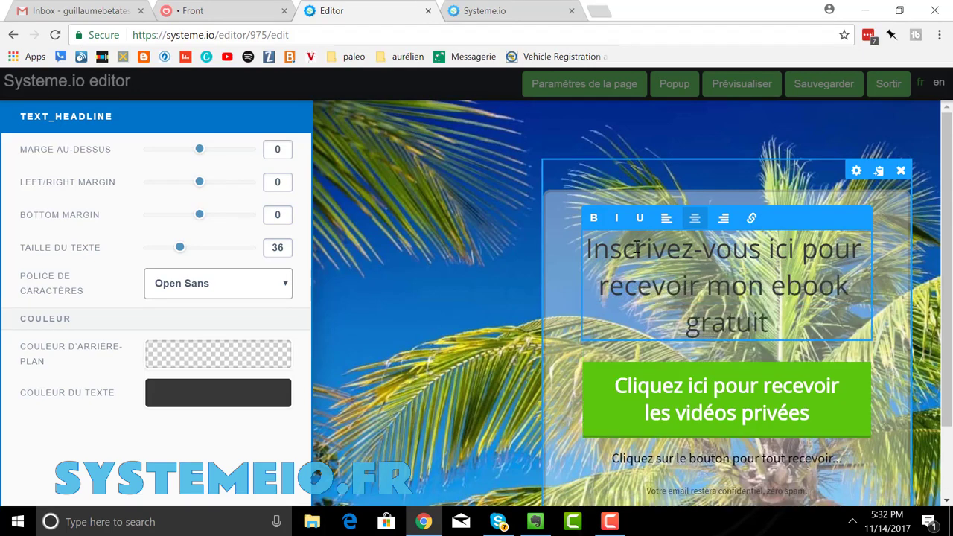
text( !)
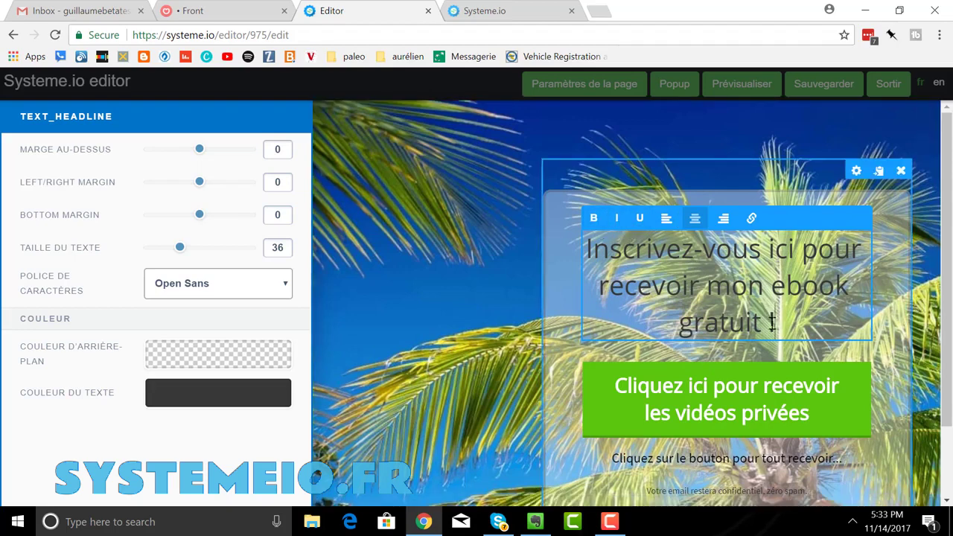
drag(772, 322, 588, 234)
click(593, 218)
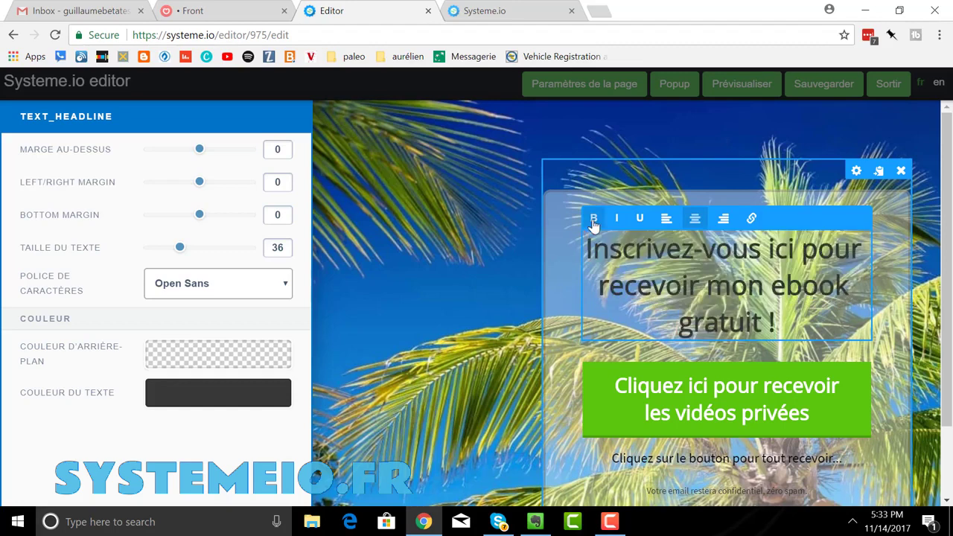
click(890, 274)
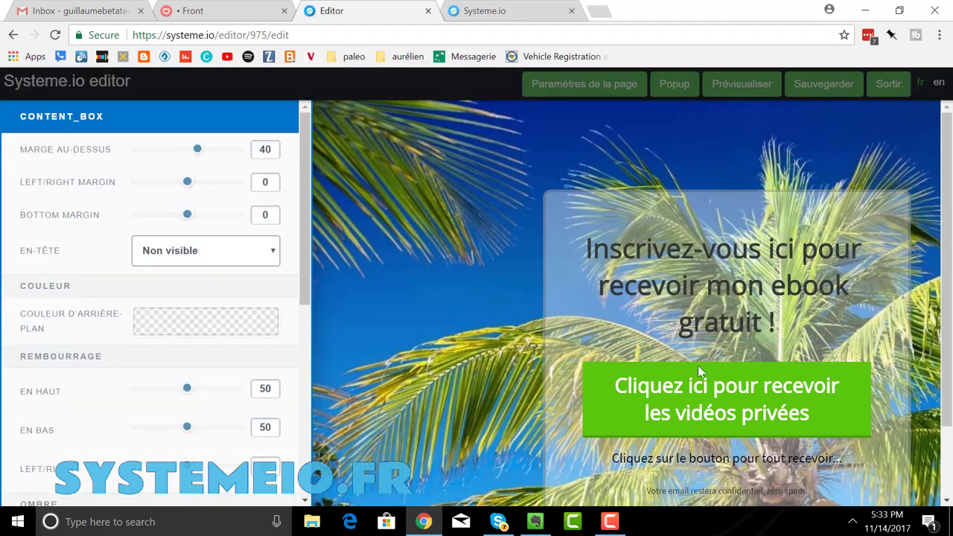
- Delete the green 'Cliquez ici pour recevoir les vidéos privées' button from the signup box
click(838, 408)
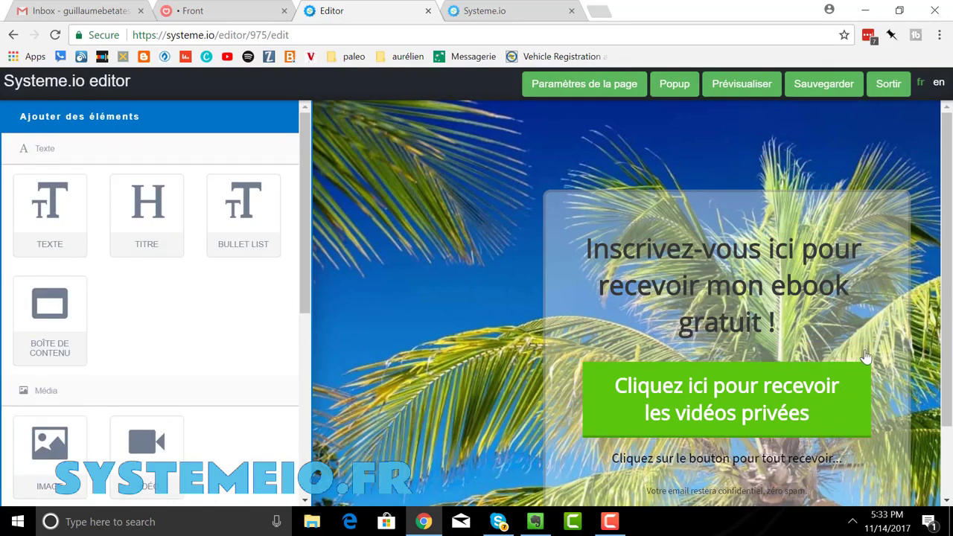
click(861, 353)
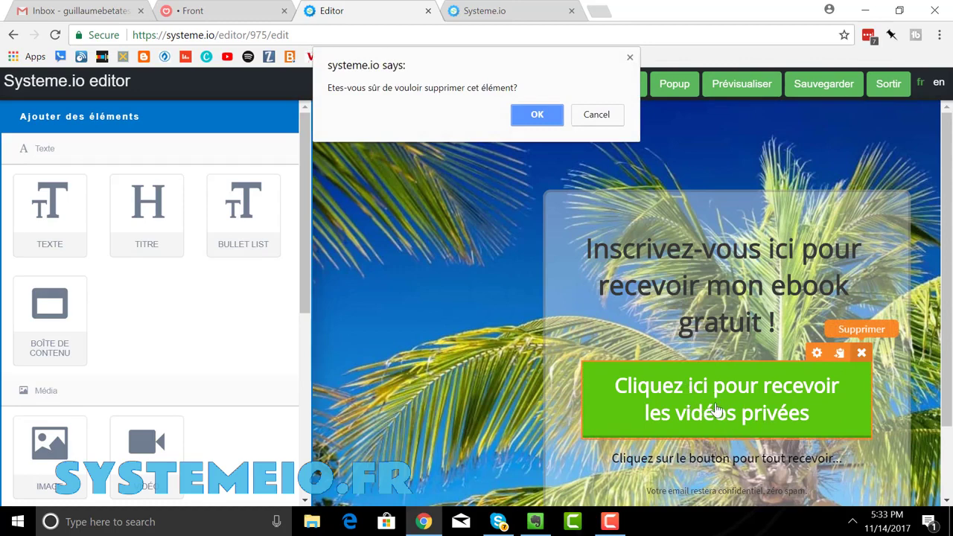
click(537, 114)
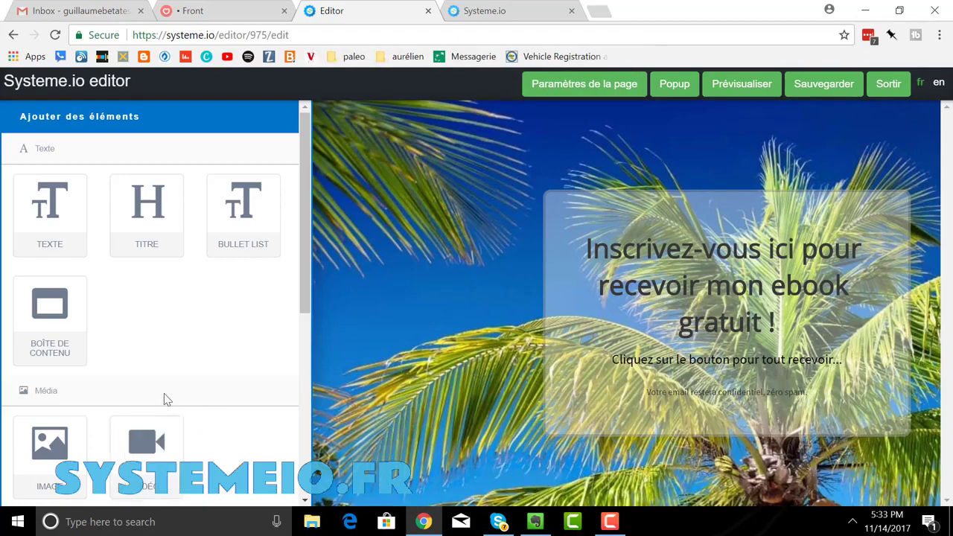
- Drop a Formulaire block with email field and Submit button into the box below the headline
scroll(160, 409, down, 3)
scroll(116, 459, down, 2)
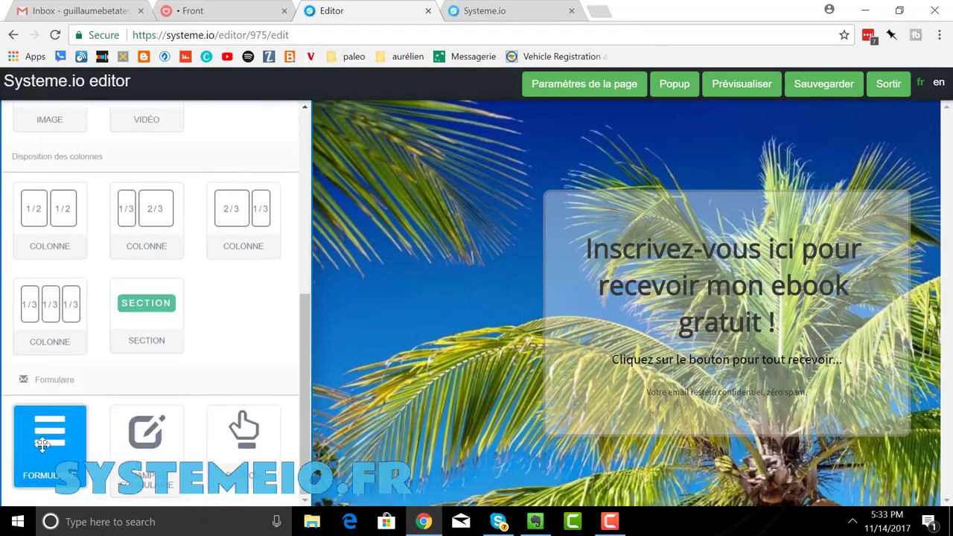
drag(50, 445, 693, 359)
drag(50, 435, 722, 358)
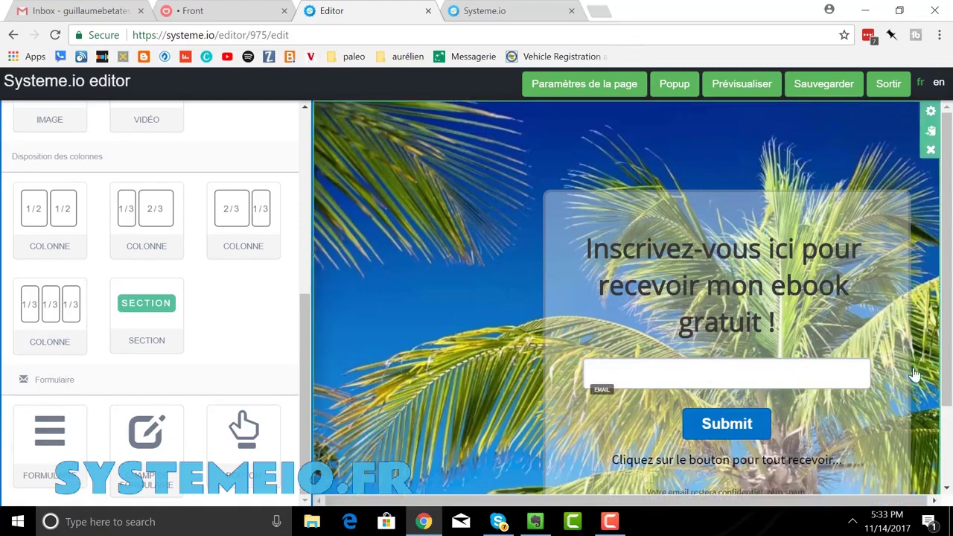
- Set the email field's default value to 'Indiquez-moi votre meilleur email'
click(812, 350)
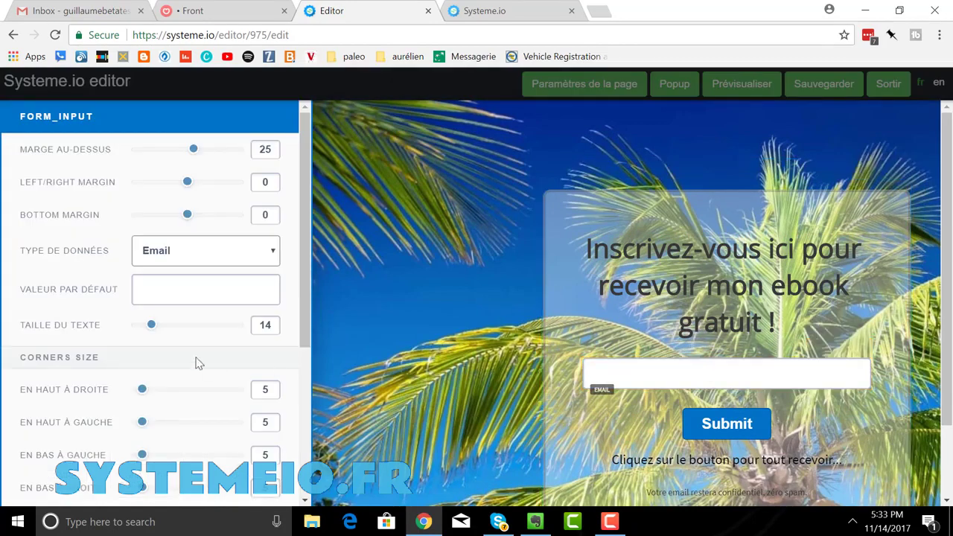
click(169, 291)
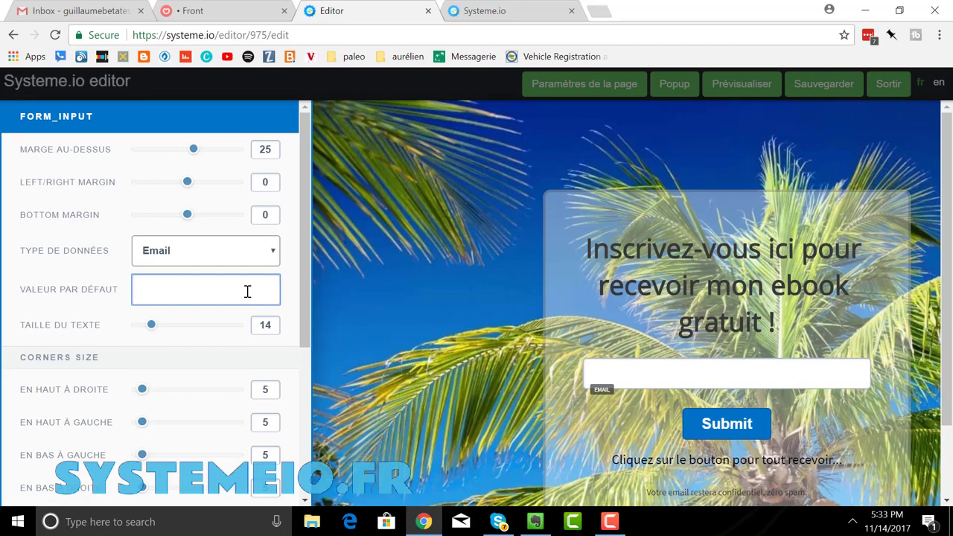
text(lmi)
key(BackSpace)
key(BackSpace)
text(menti)
key(BackSpace)
key(BackSpace)
key(BackSpace)
key(BackSpace)
key(BackSpace)
text(Menti)
key(BackSpace)
key(BackSpace)
key(BackSpace)
key(BackSpace)
key(BackSpace)
text(Donnez-moi votre)
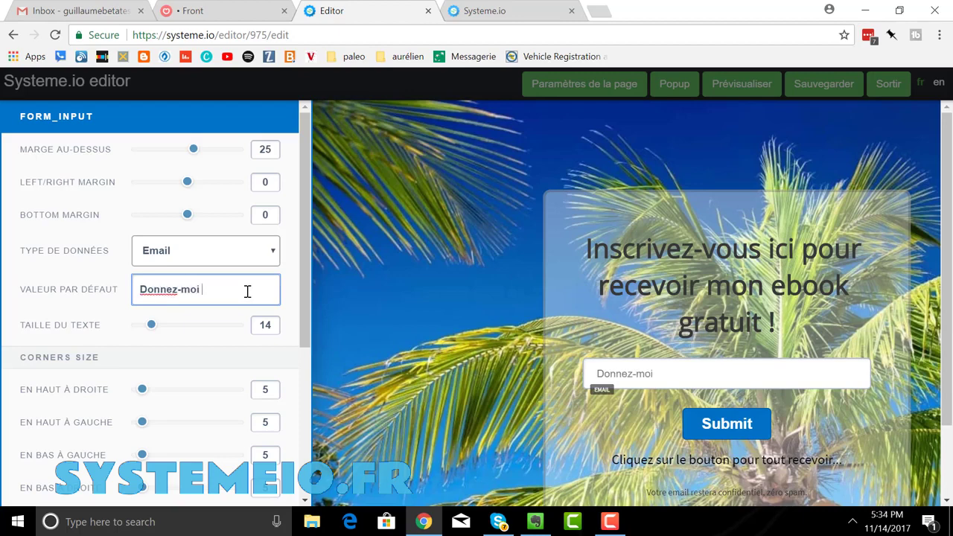
key(BackSpace)
key(BackSpace)
key(BackSpace)
key(BackSpace)
key(BackSpace)
key(BackSpace)
key(BackSpace)
key(BackSpace)
key(BackSpace)
key(BackSpace)
key(BackSpace)
key(BackSpace)
key(BackSpace)
key(BackSpace)
key(BackSpace)
key(BackSpace)
text(Indique)
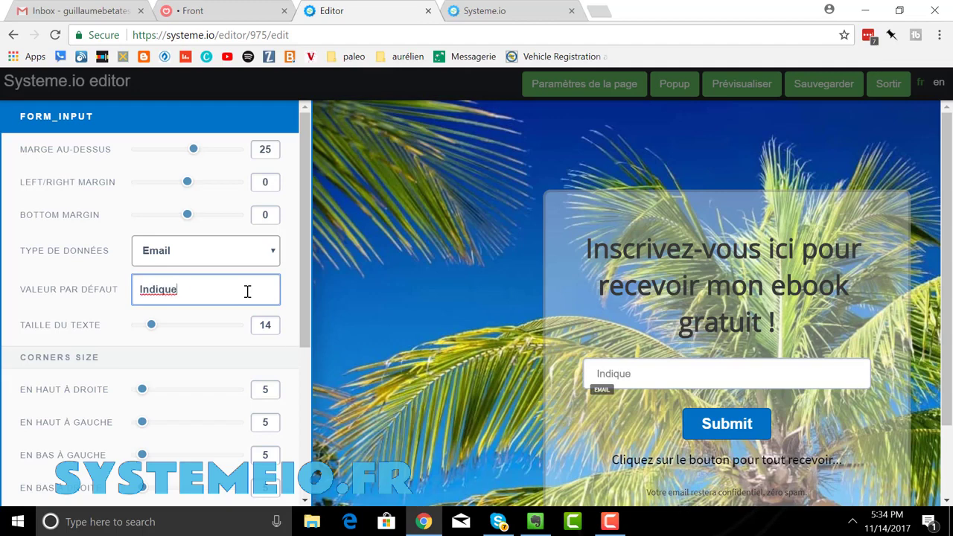
text(z-moi vo)
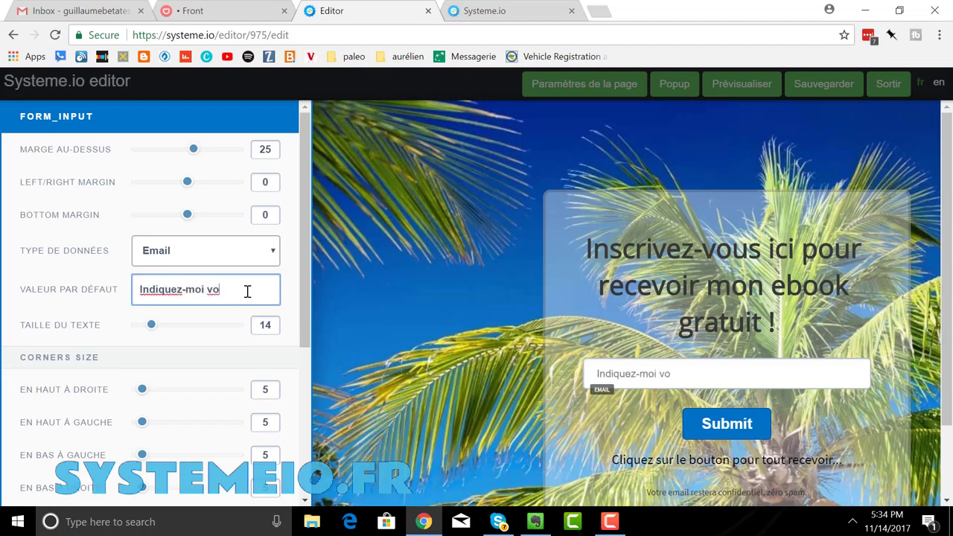
text(tre meilleur email)
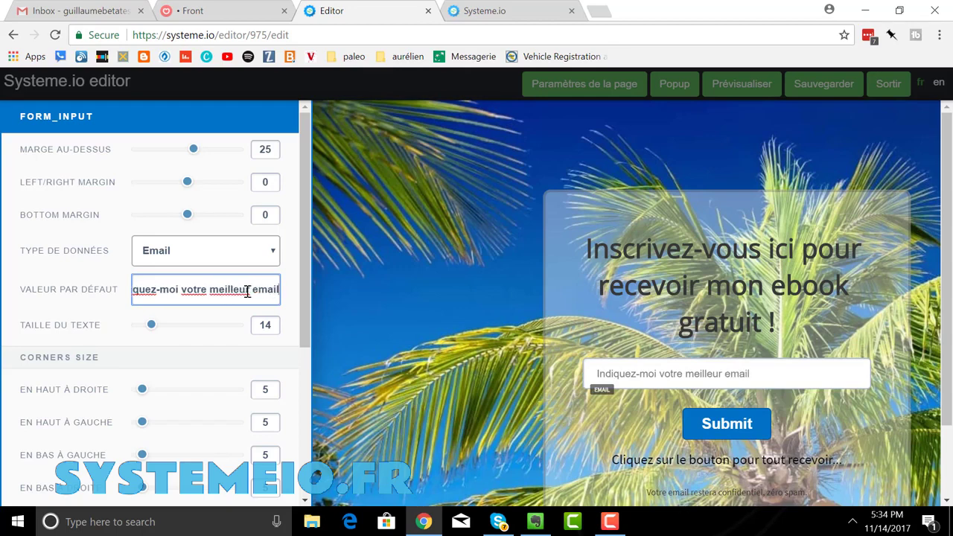
click(789, 432)
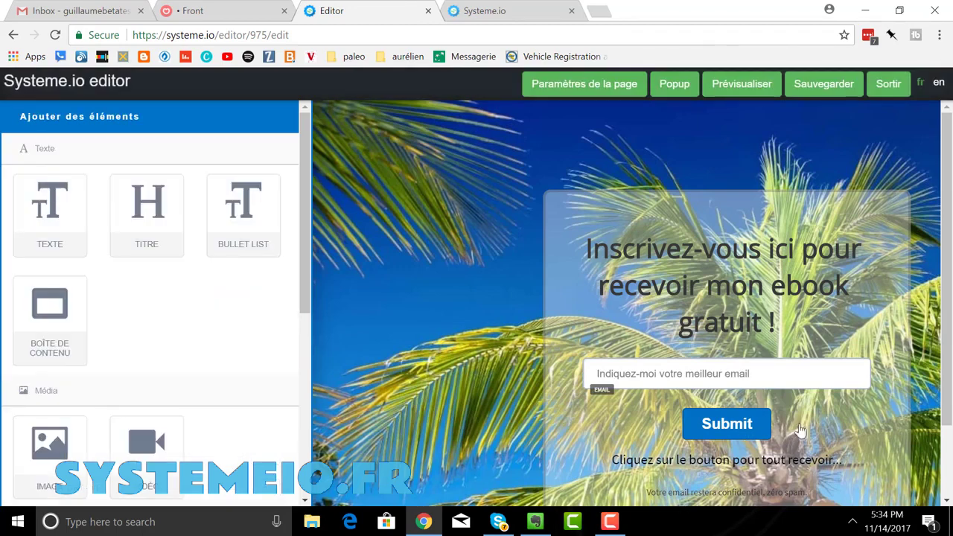
- Select the form's Submit button to bring up its settings
click(757, 426)
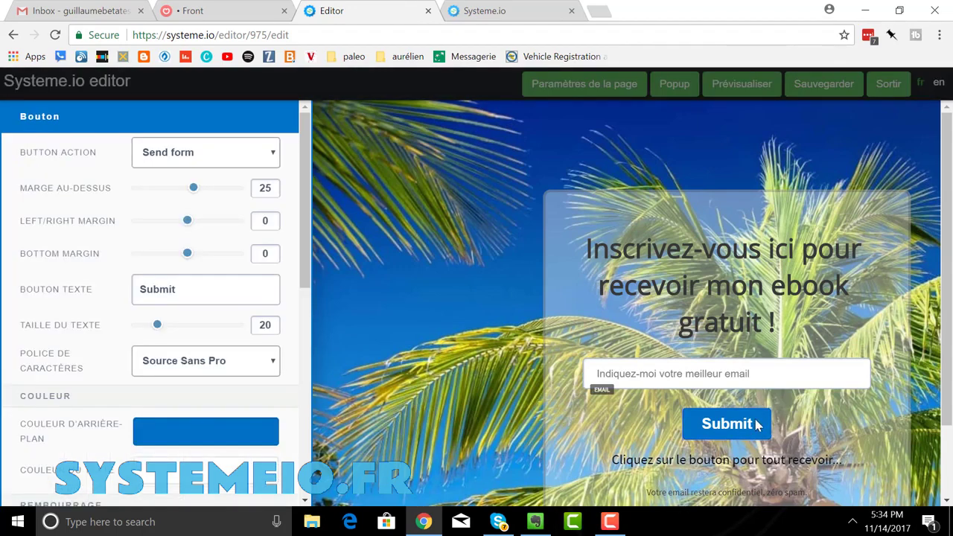
click(757, 425)
click(762, 424)
click(763, 425)
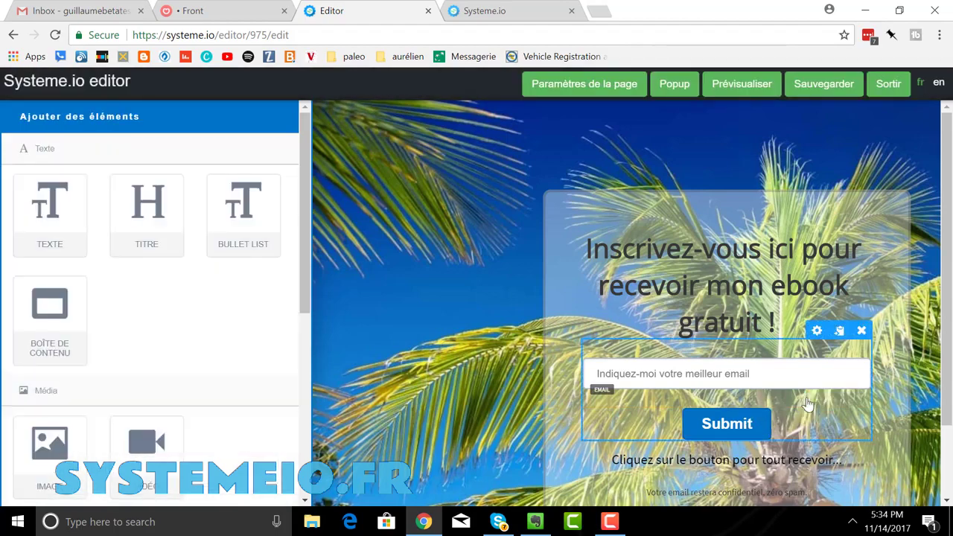
click(737, 432)
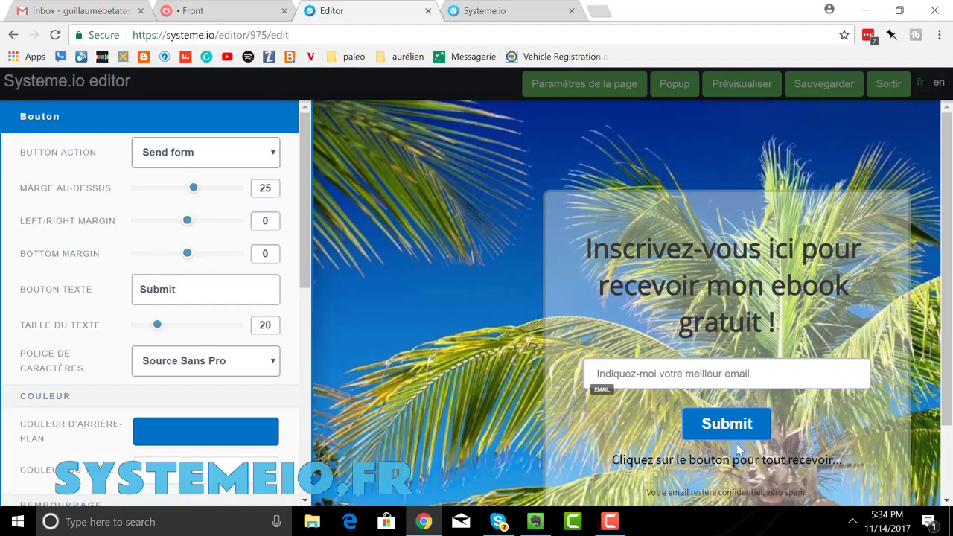
click(752, 430)
click(770, 425)
click(767, 426)
click(764, 424)
click(685, 424)
click(740, 426)
- Relabel the button 'Cliquez ici' and bring up the form content box's settings
drag(194, 292, 106, 294)
text(C)
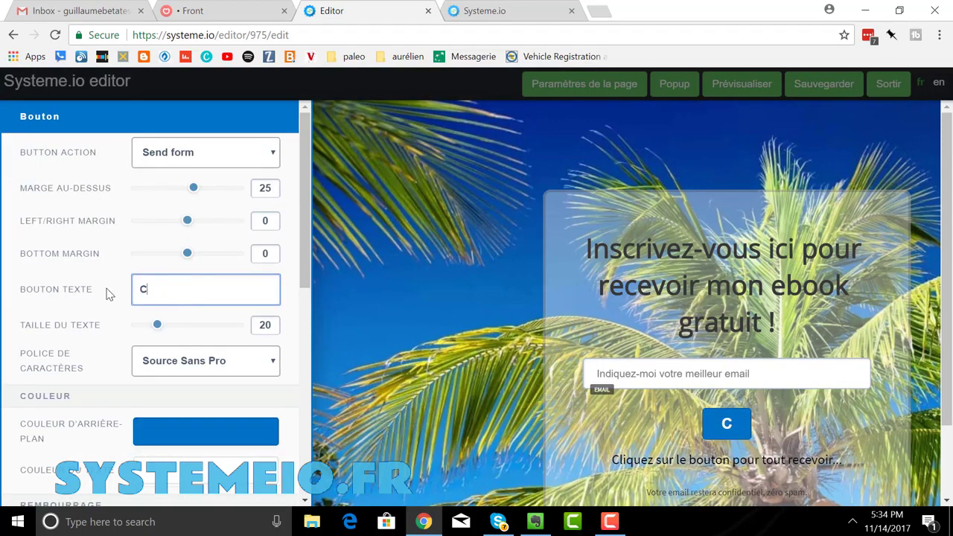
text(liquez)
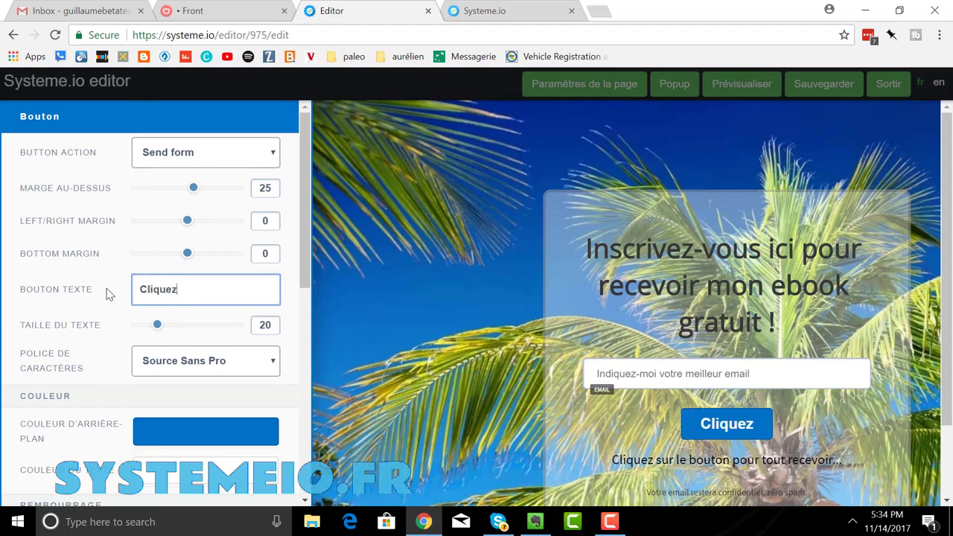
text( ici)
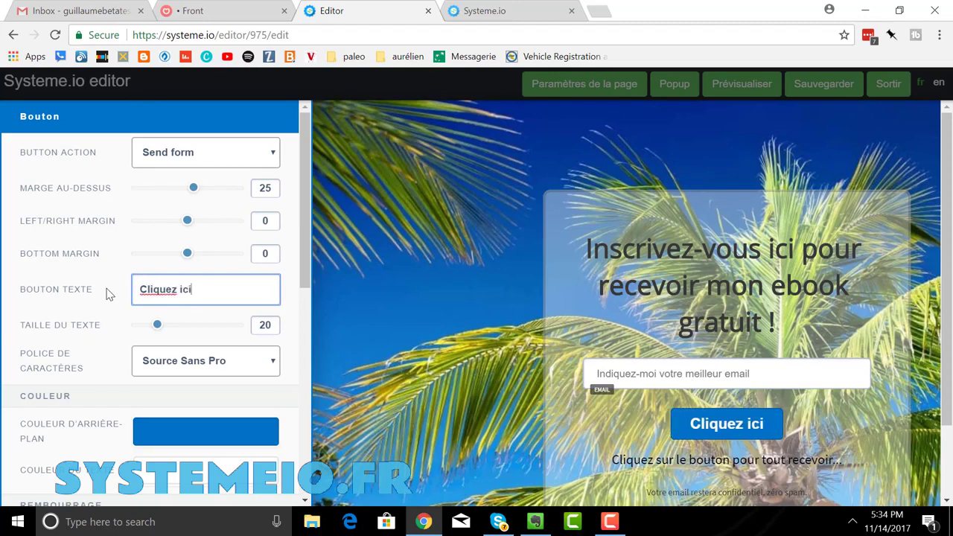
click(595, 311)
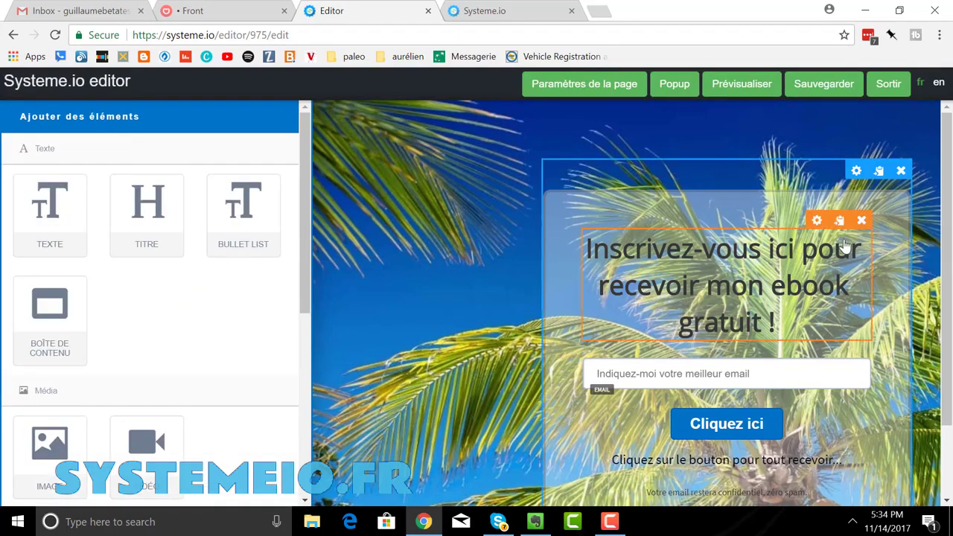
click(855, 172)
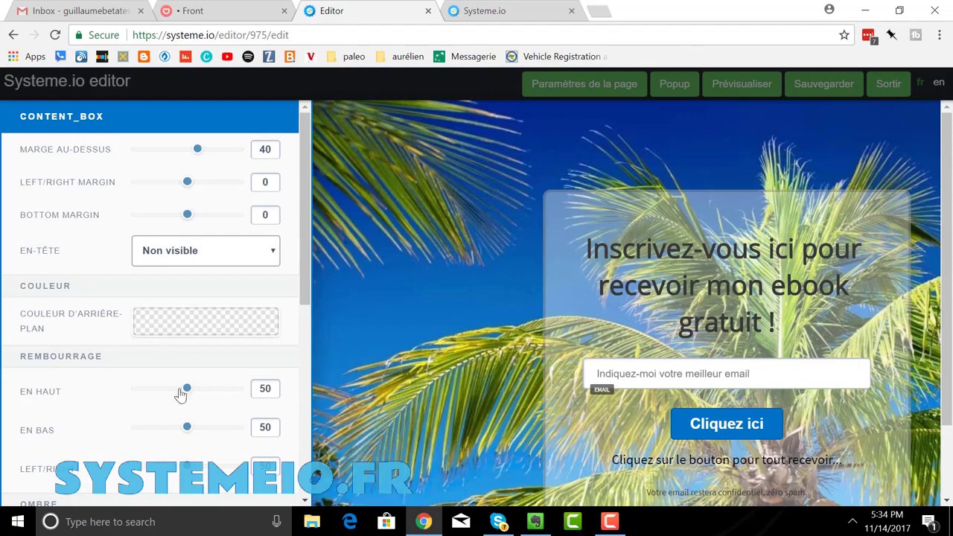
- Give the signup box a red E75353 background with alpha raised to 98
scroll(185, 321, down, 2)
scroll(184, 323, down, 1)
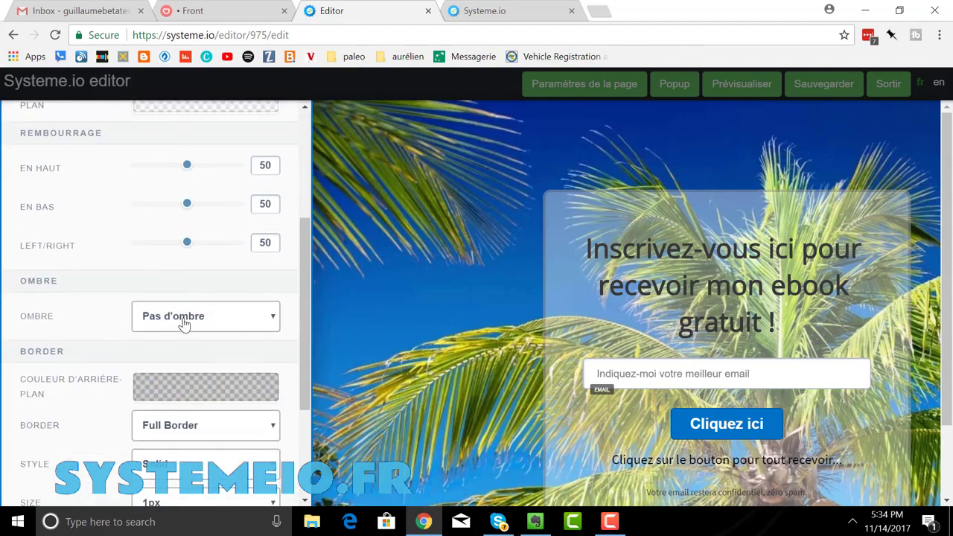
scroll(186, 316, up, 2)
click(184, 255)
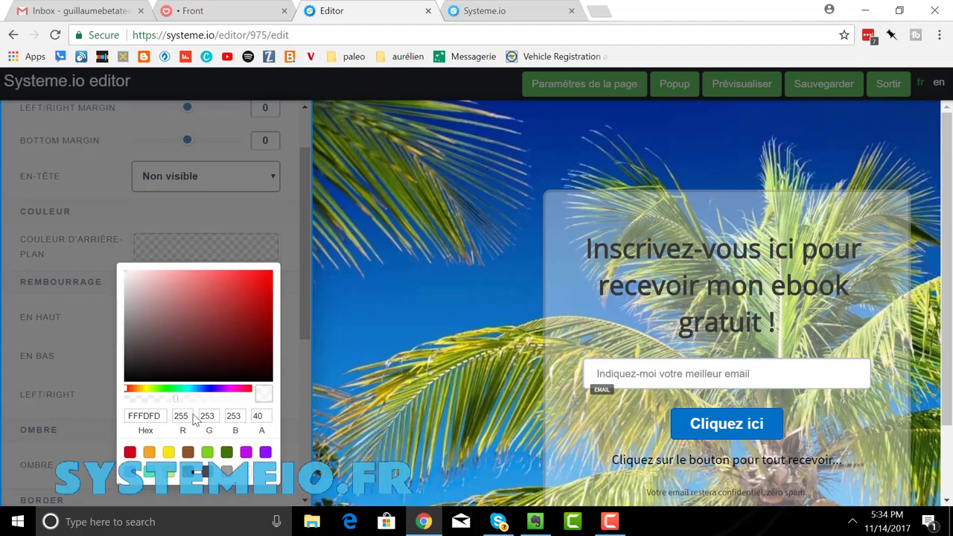
drag(174, 402, 250, 406)
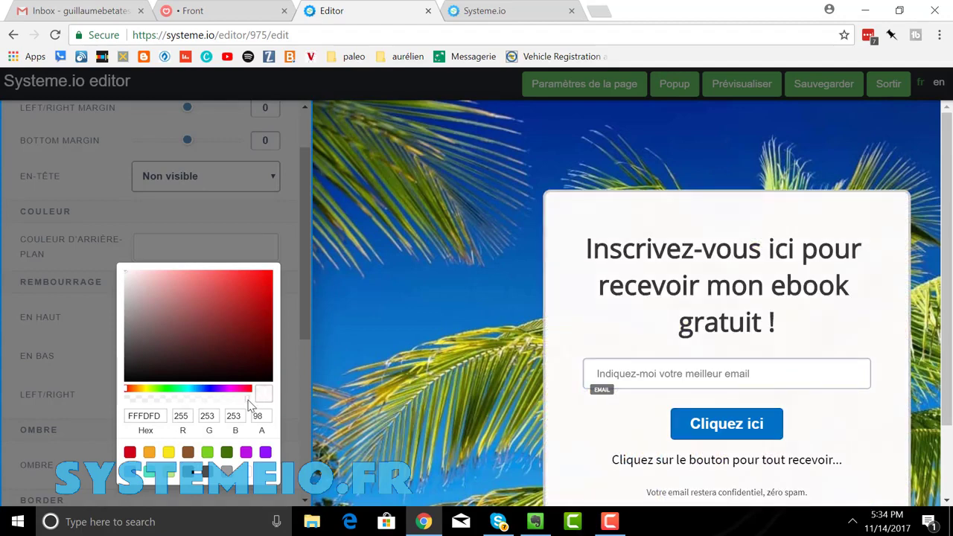
click(246, 286)
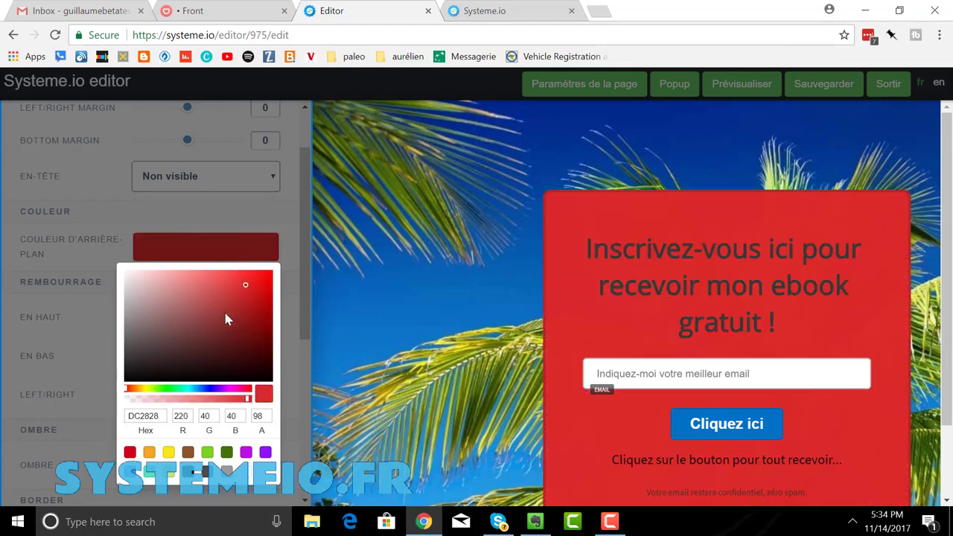
click(224, 293)
click(219, 281)
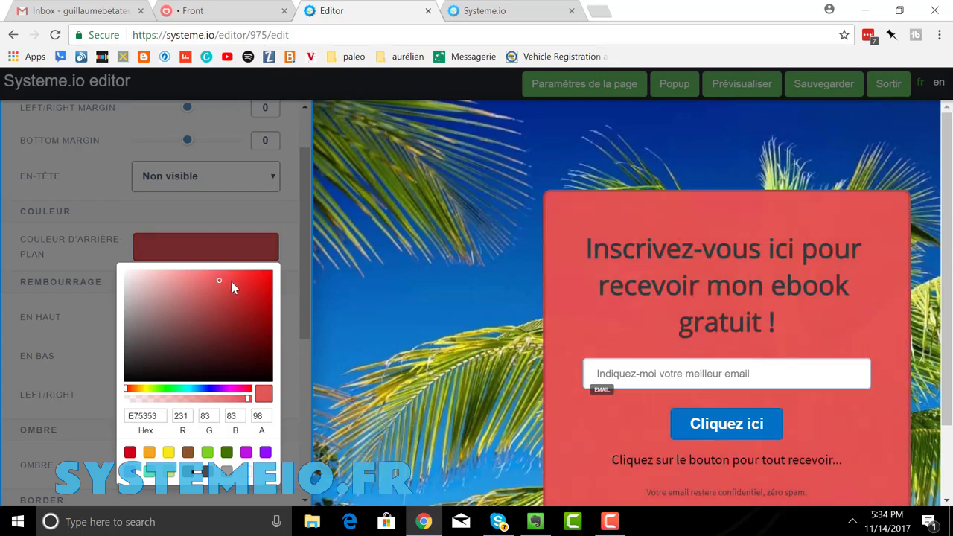
click(362, 301)
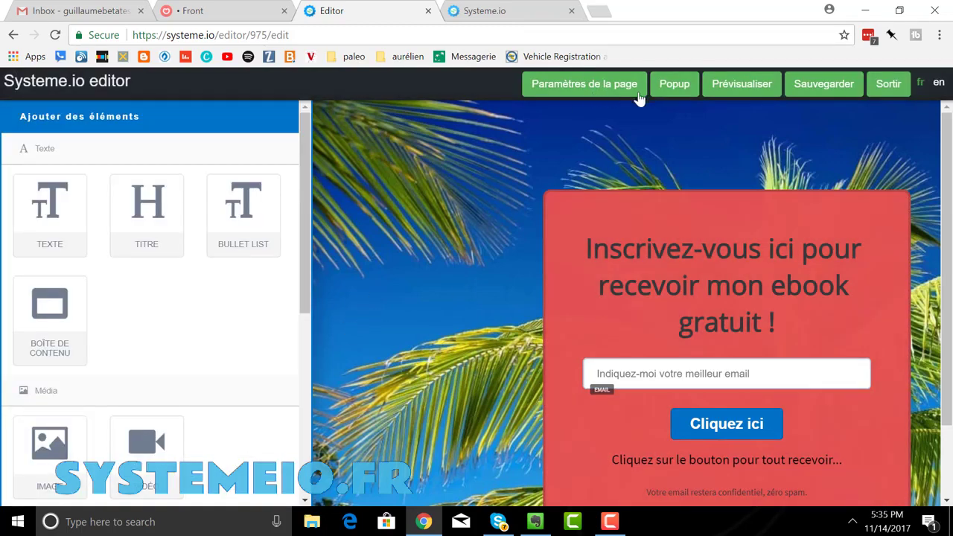
- Save the beach capture page, exit the editor and return to 'Liste des pages'
click(815, 91)
click(888, 91)
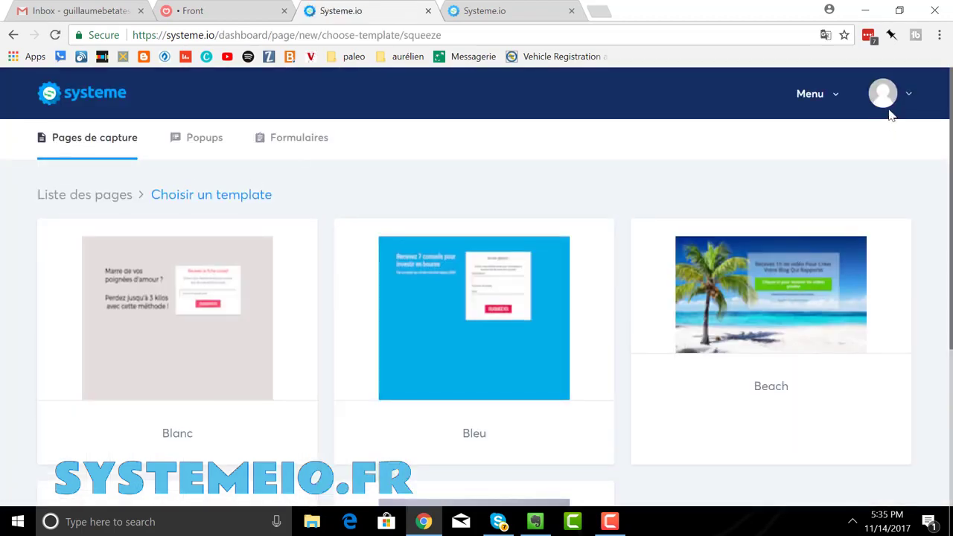
click(75, 197)
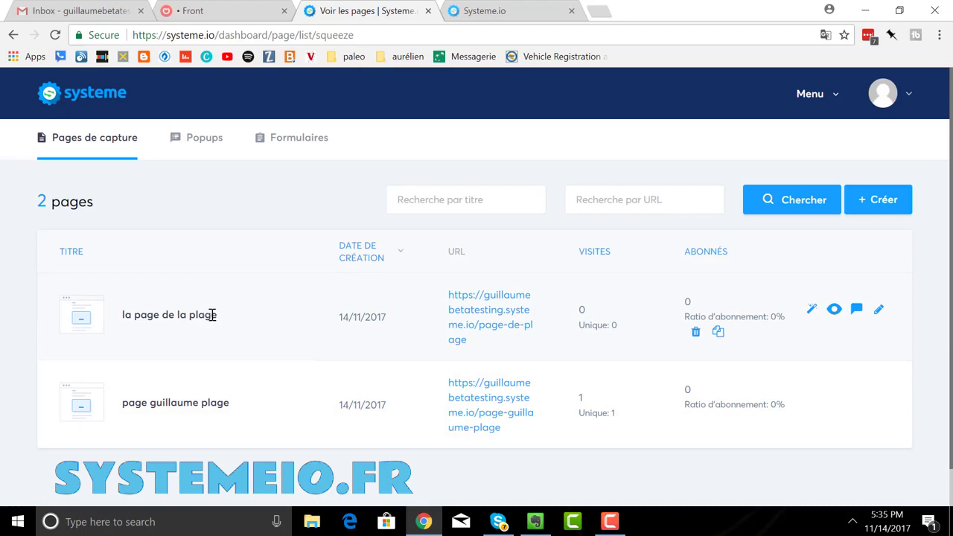
- View the published 'la page de la plage' in a new tab, then return to the pages list
click(461, 320)
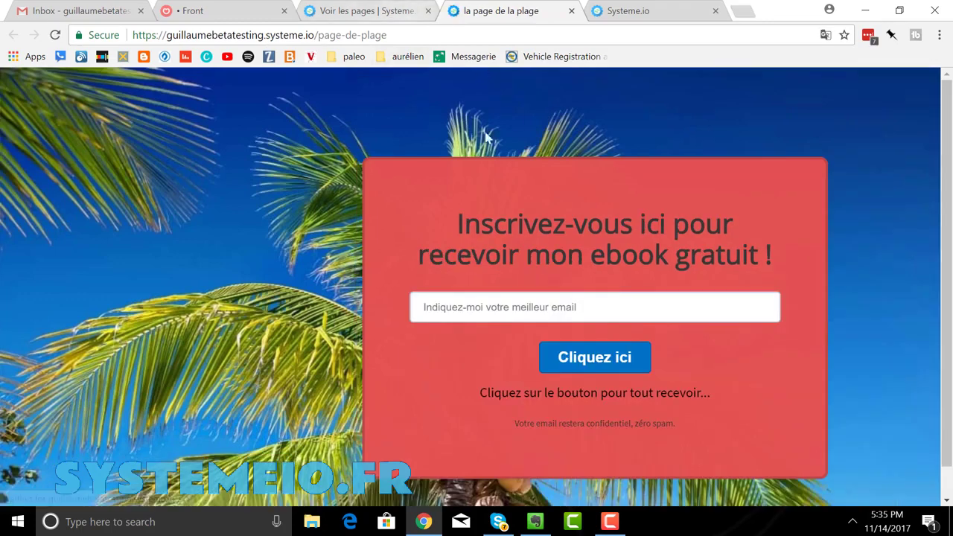
drag(404, 35, 113, 43)
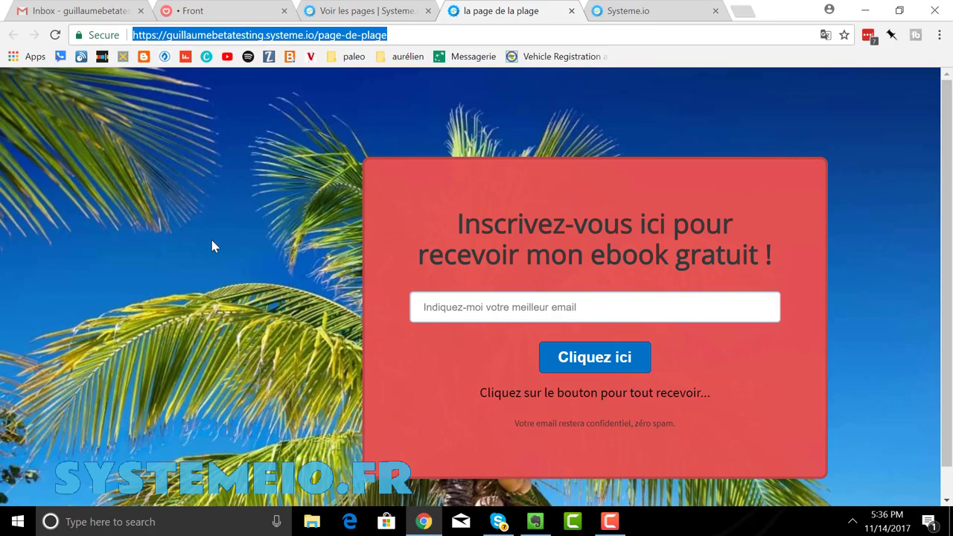
click(330, 15)
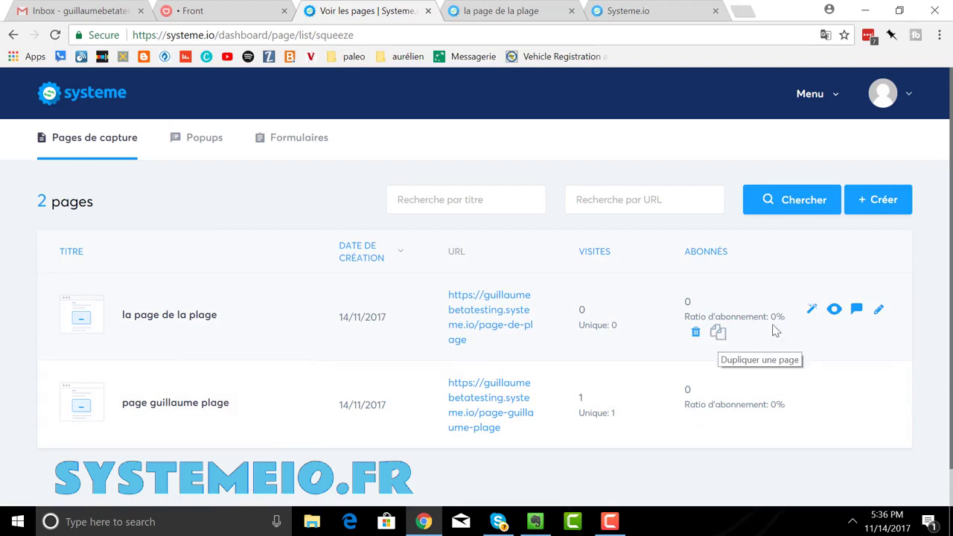
- Create a welcome-email automation from the 'la page de la plage' row
click(809, 317)
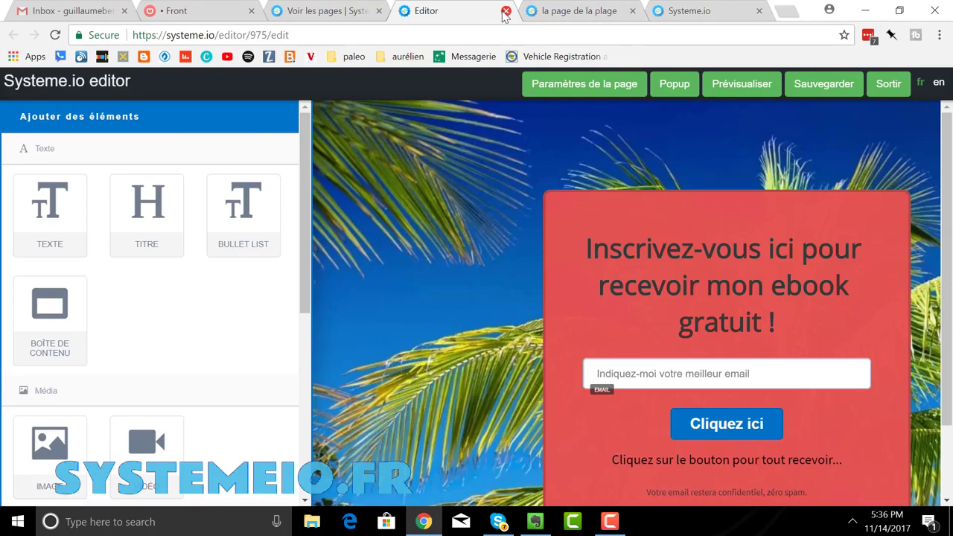
click(506, 11)
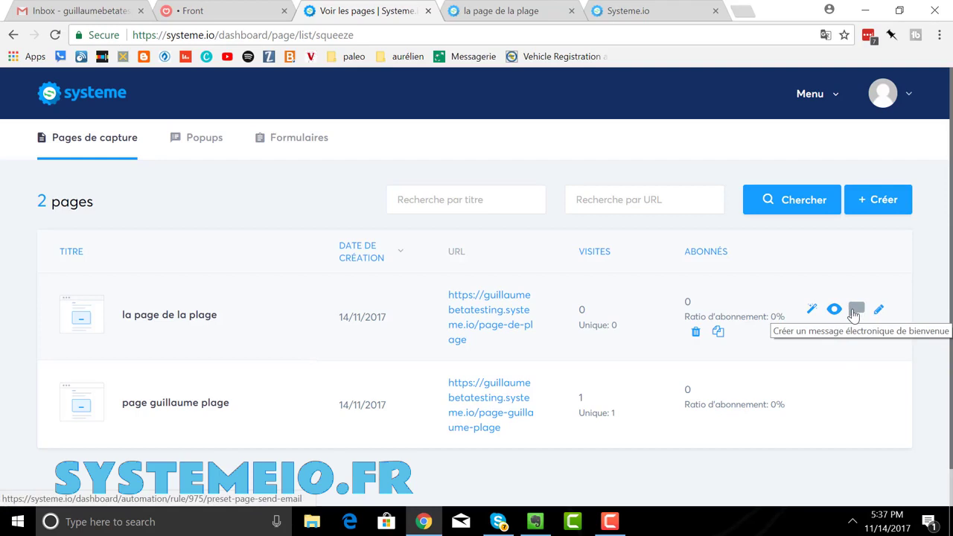
click(854, 313)
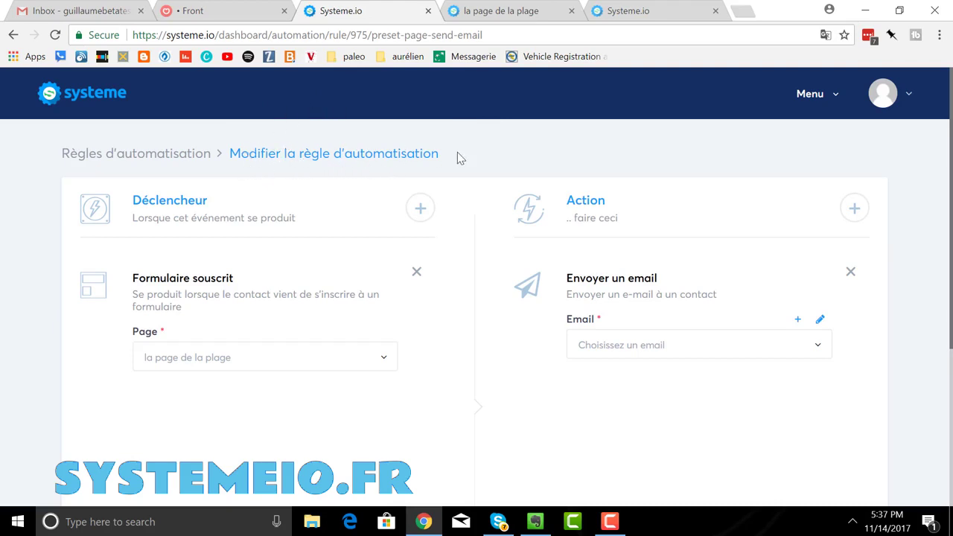
- Check the rule's Email list, then start a new email for the send-email action
click(816, 102)
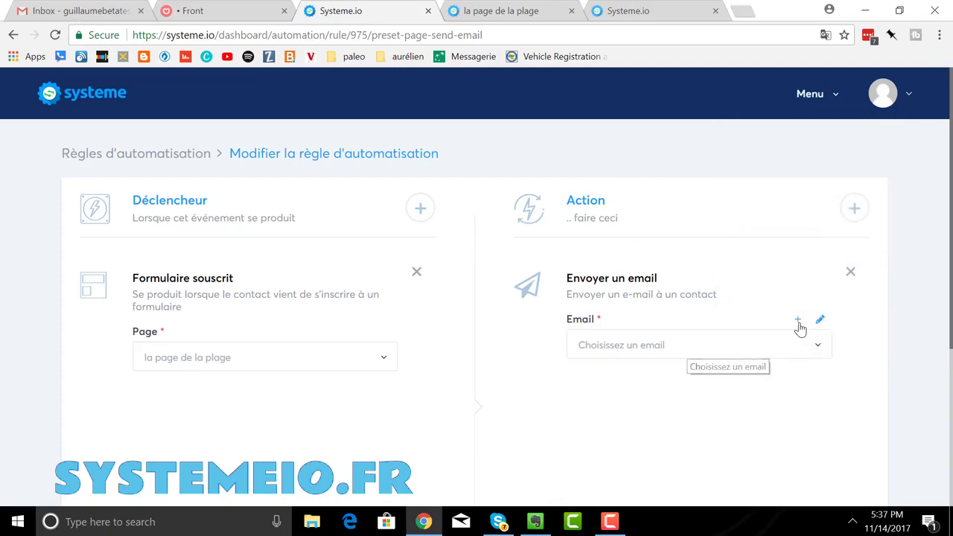
click(757, 354)
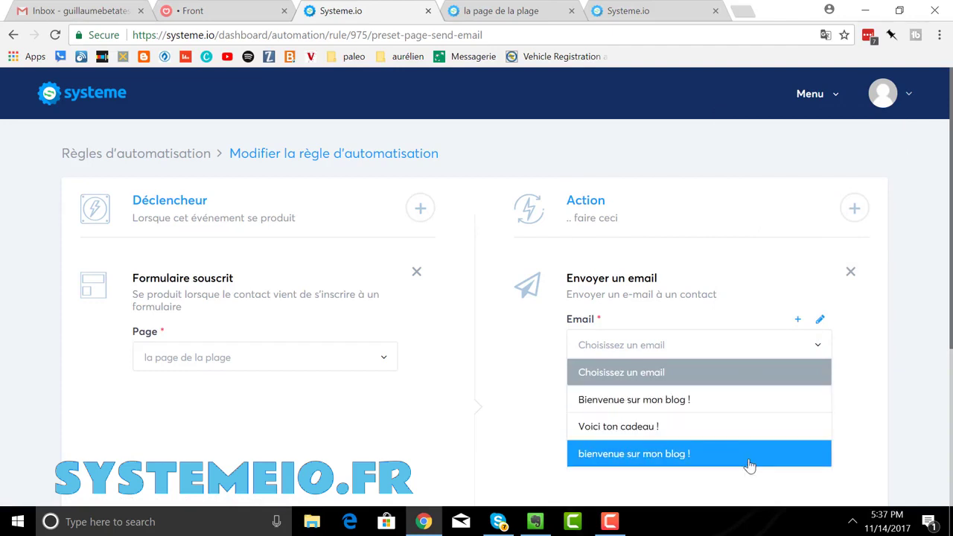
click(677, 355)
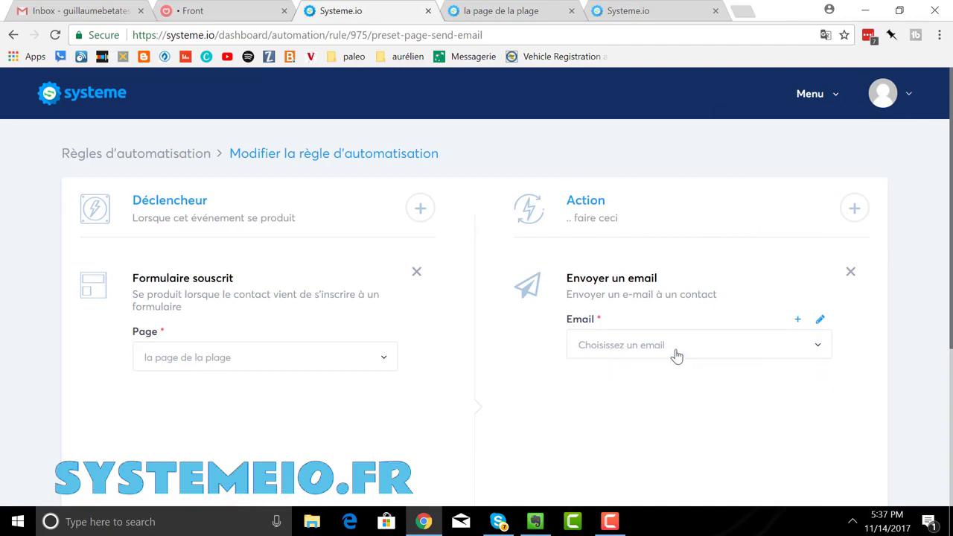
click(798, 322)
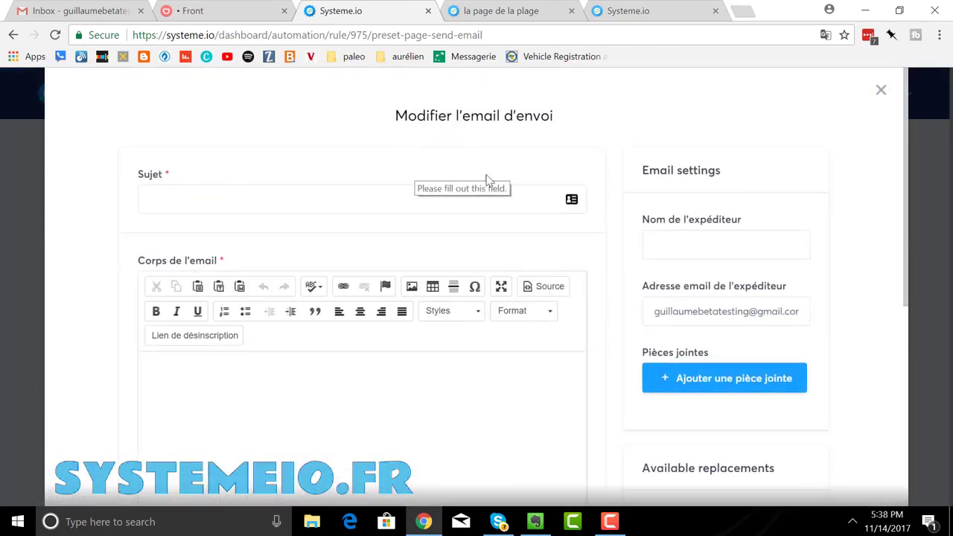
- Close the new email form, reopen it via the Email pencil to review, then close it
click(880, 90)
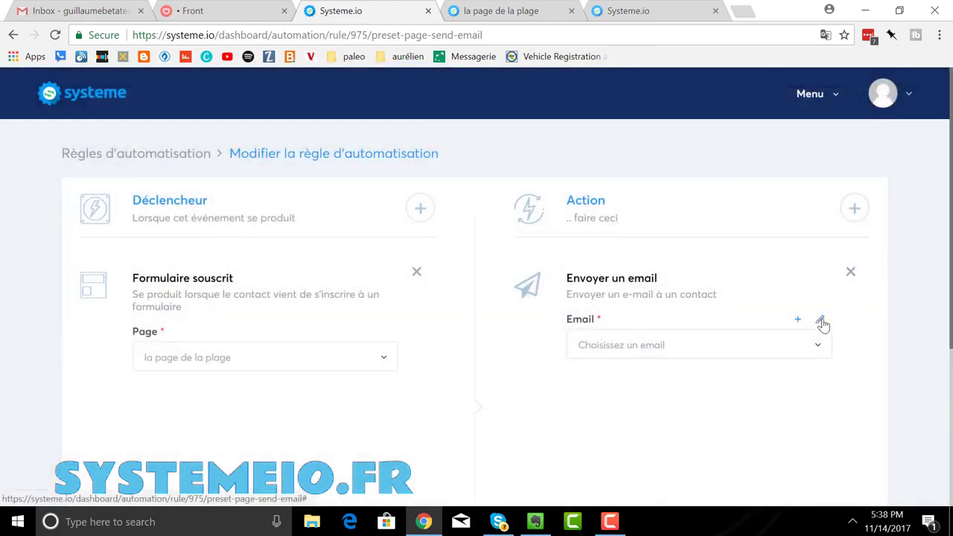
click(821, 322)
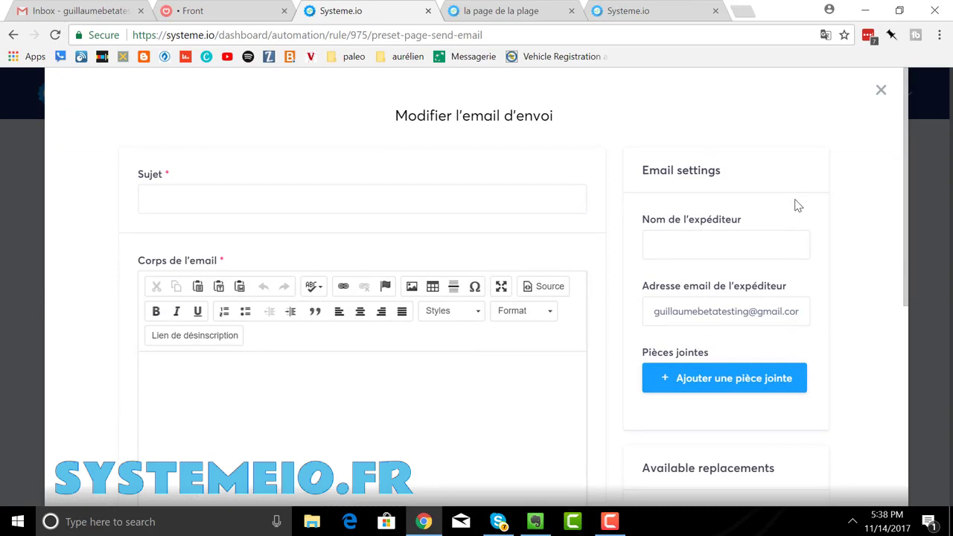
scroll(797, 205, down, 1)
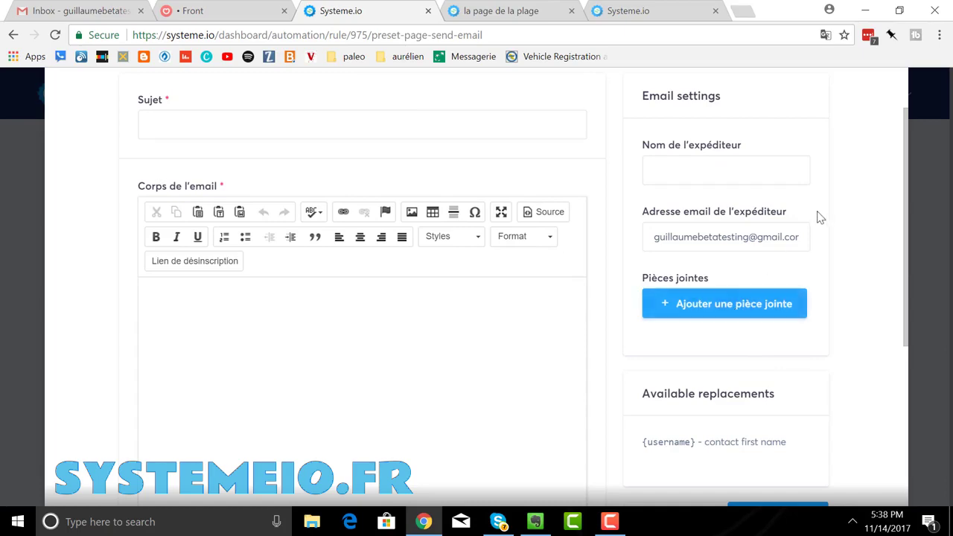
scroll(815, 214, up, 1)
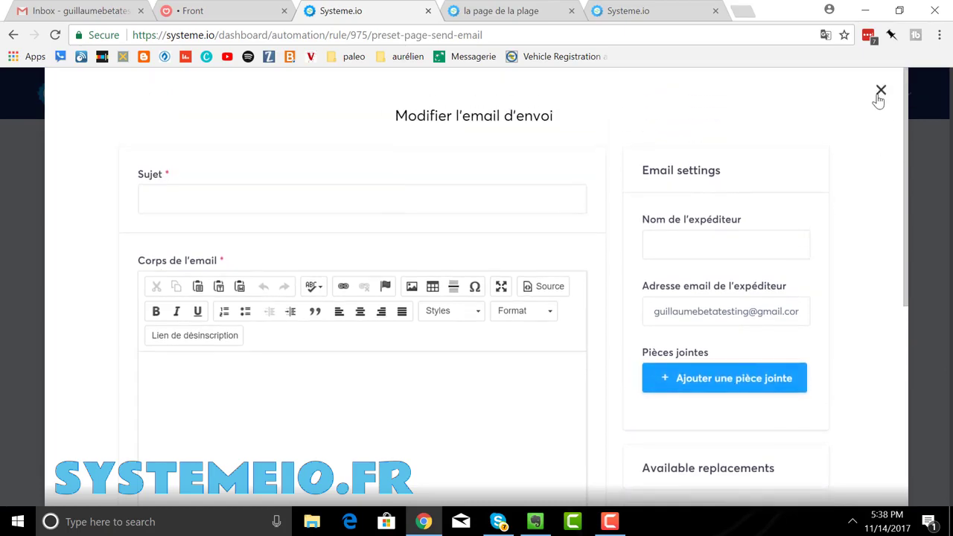
click(880, 91)
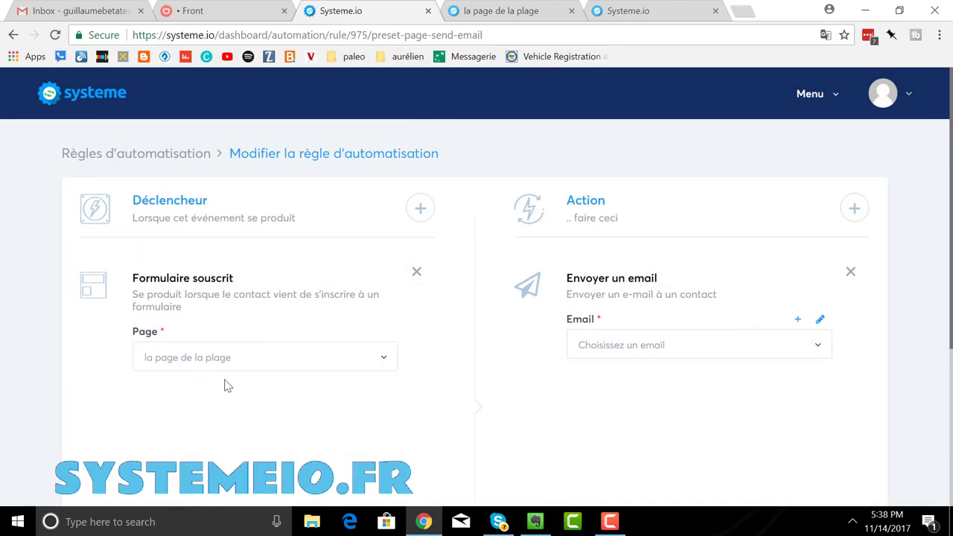
- Choose 'Voici ton cadeau !' as the rule's email and save the rule
click(818, 348)
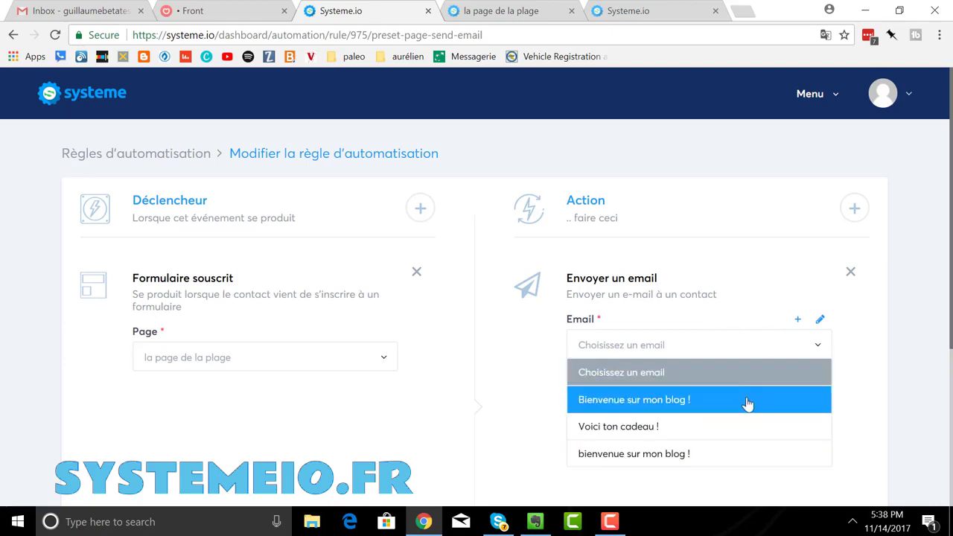
click(743, 427)
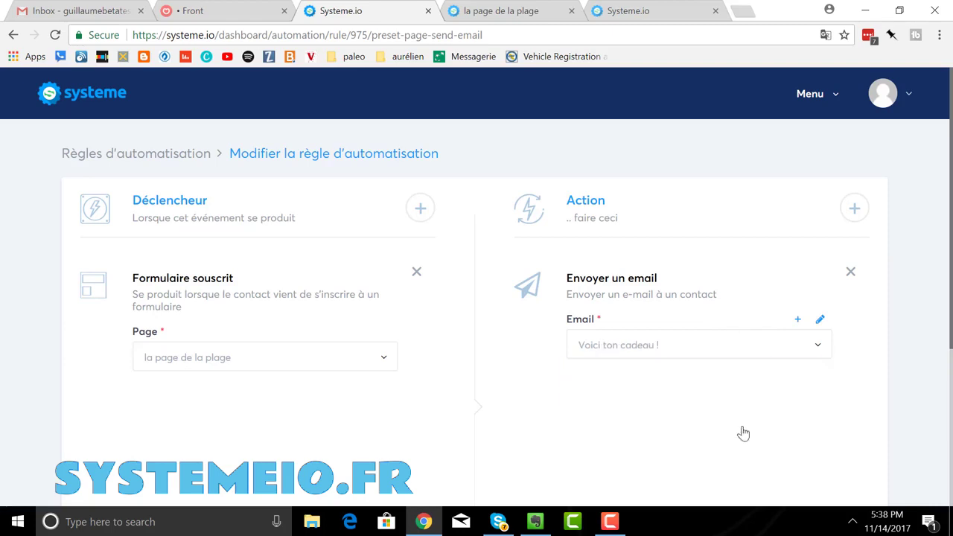
scroll(714, 323, down, 3)
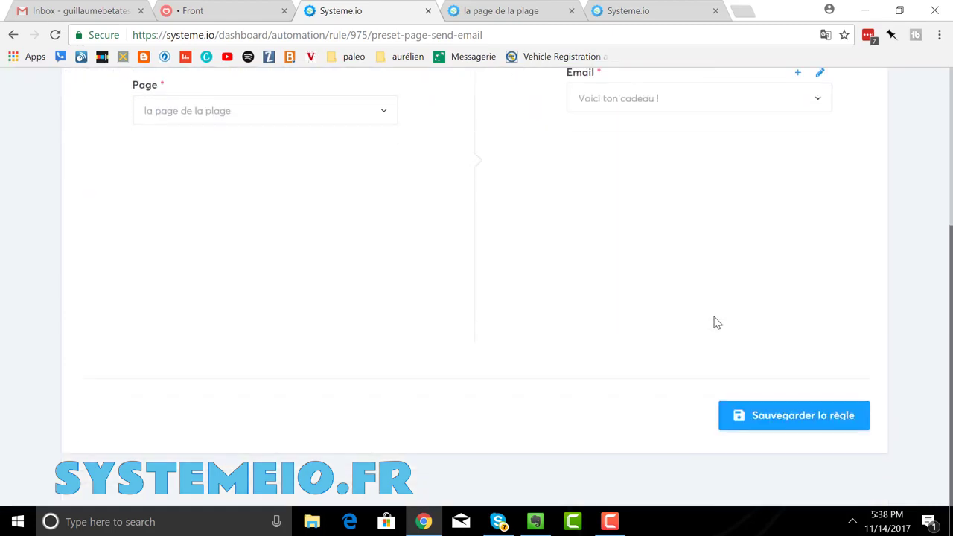
click(783, 423)
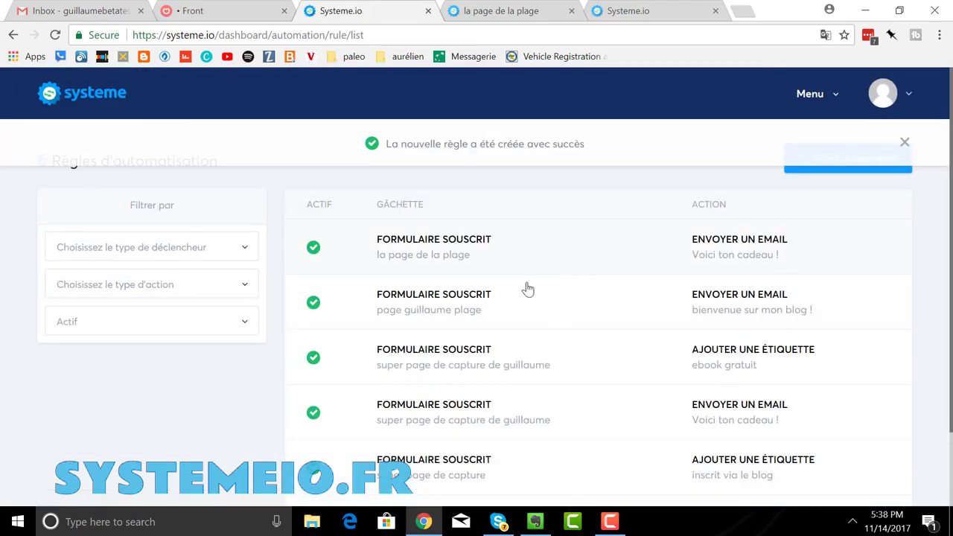
- Open the live beach capture page from Pages et formulaires
click(816, 101)
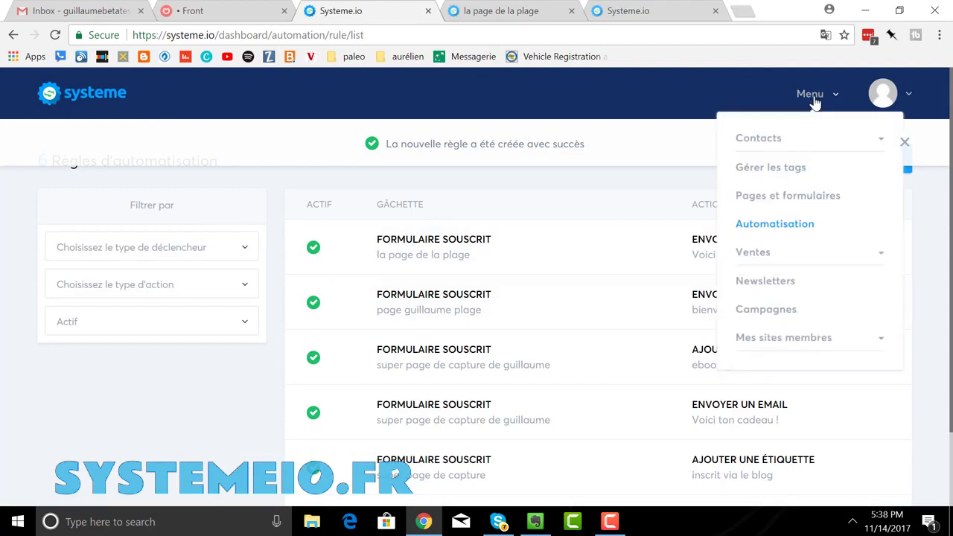
click(768, 198)
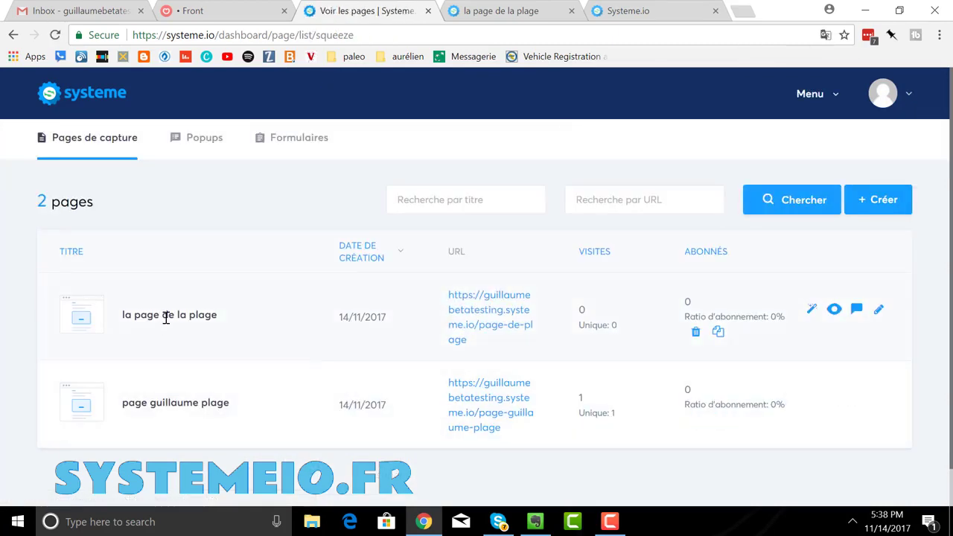
click(462, 317)
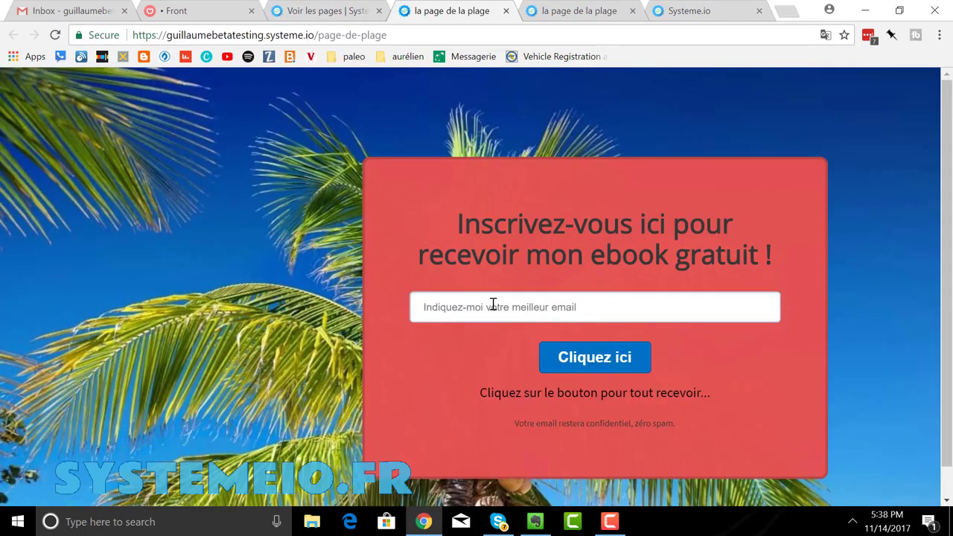
- Sign up on the live beach page with a test Gmail address and submit via Cliquez ici
click(493, 304)
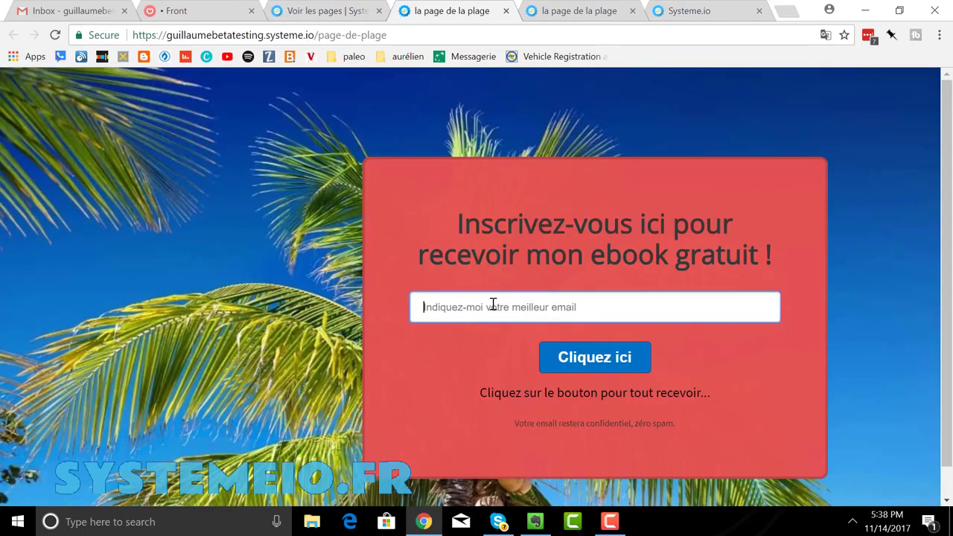
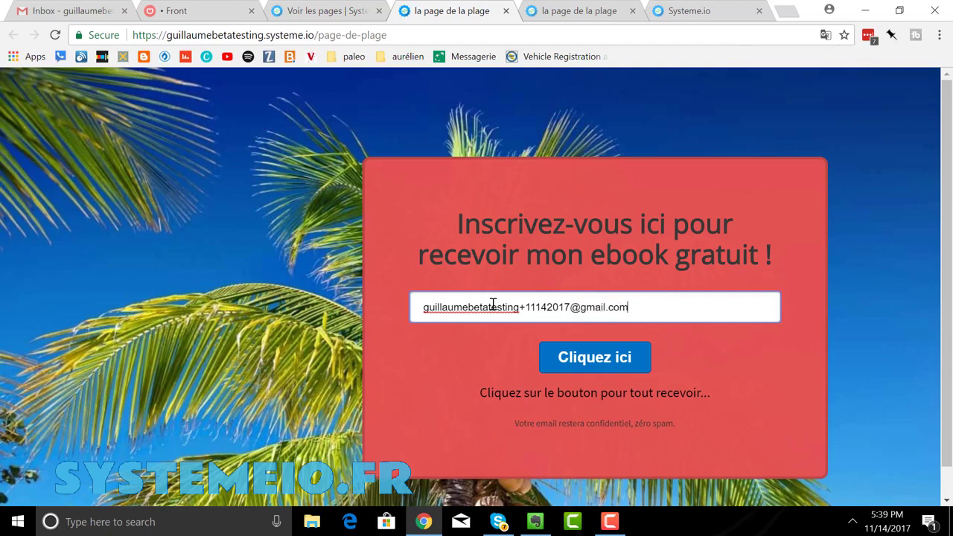
click(583, 361)
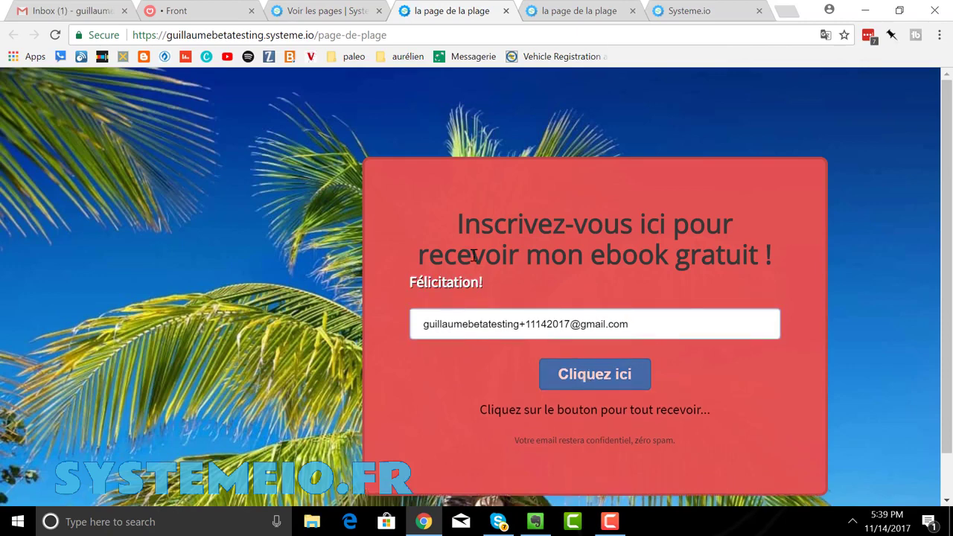
- Read the 'Voici ton cadeau !' welcome email in Gmail, then go back to the Systeme.io capture pages
click(84, 16)
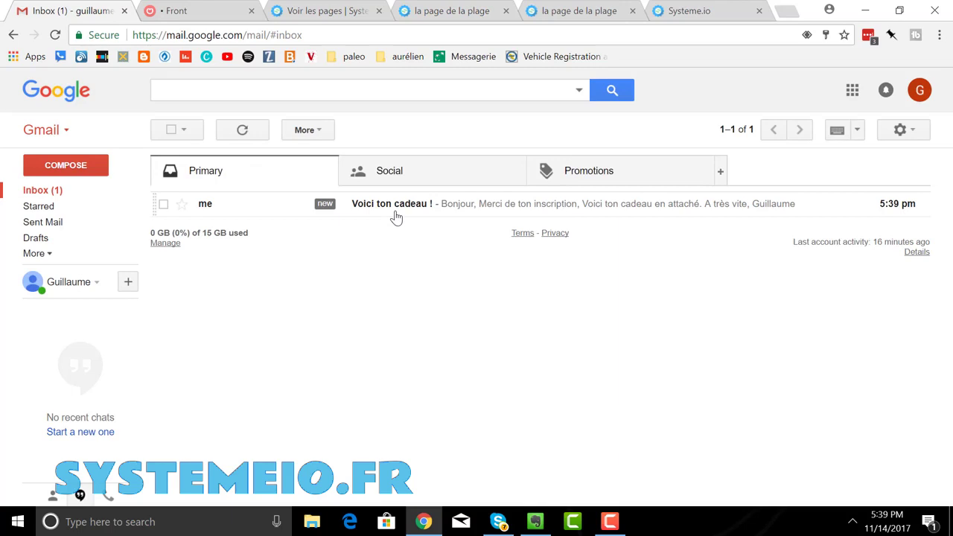
click(396, 208)
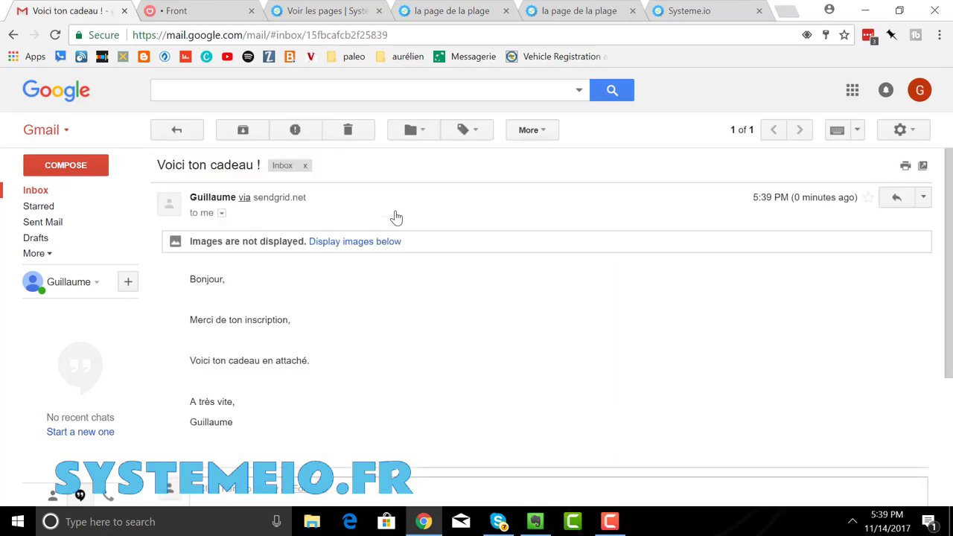
scroll(446, 209, down, 2)
scroll(447, 210, up, 2)
click(333, 13)
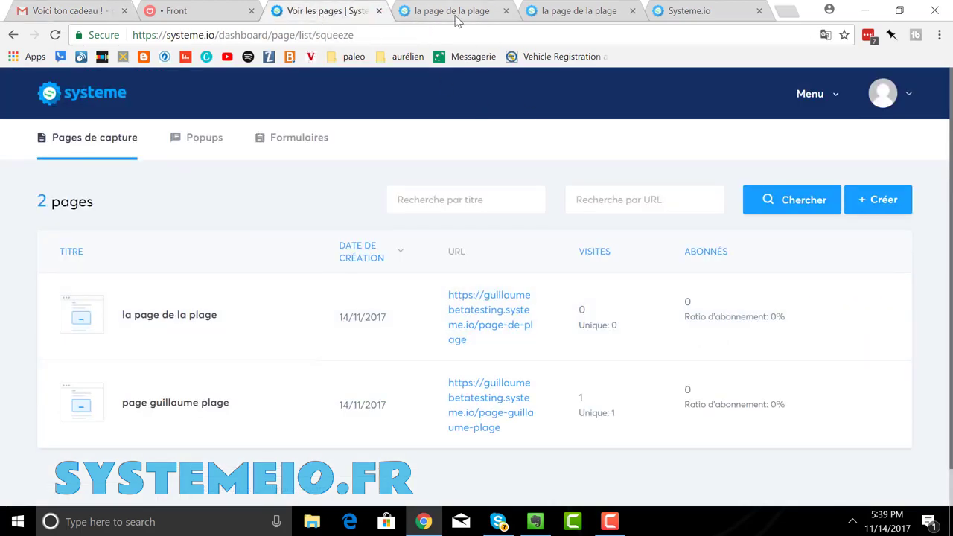
- Close the duplicate beach-page tab and show Contacts > Tous les contacts
click(506, 11)
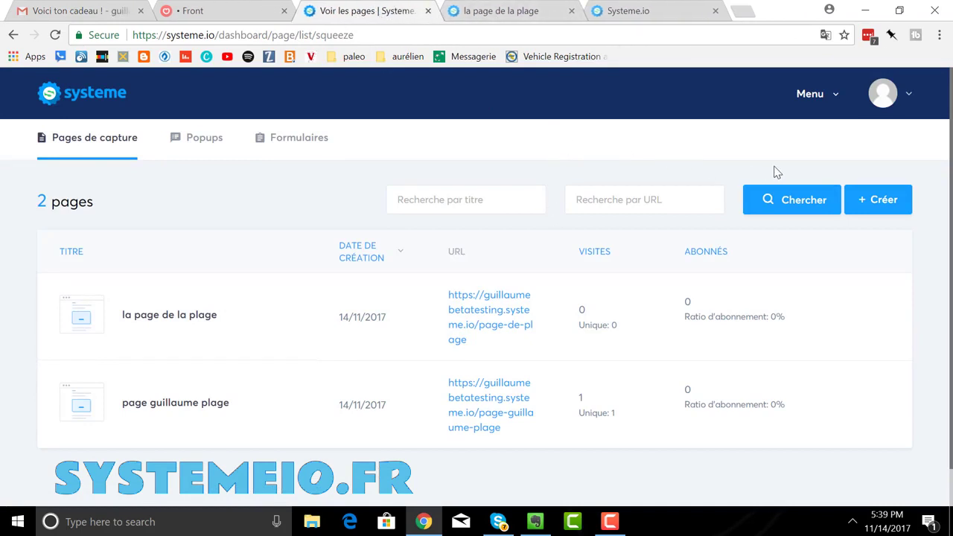
click(819, 102)
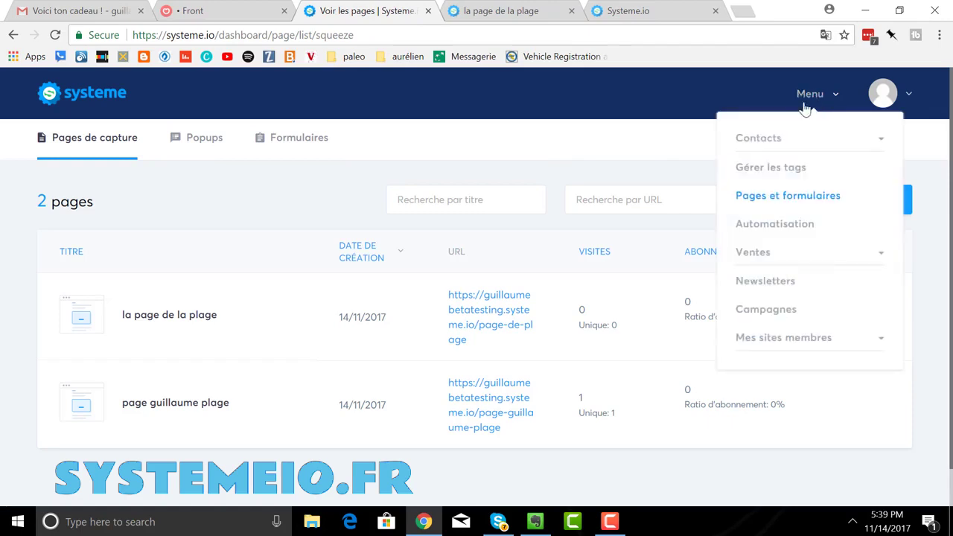
click(774, 143)
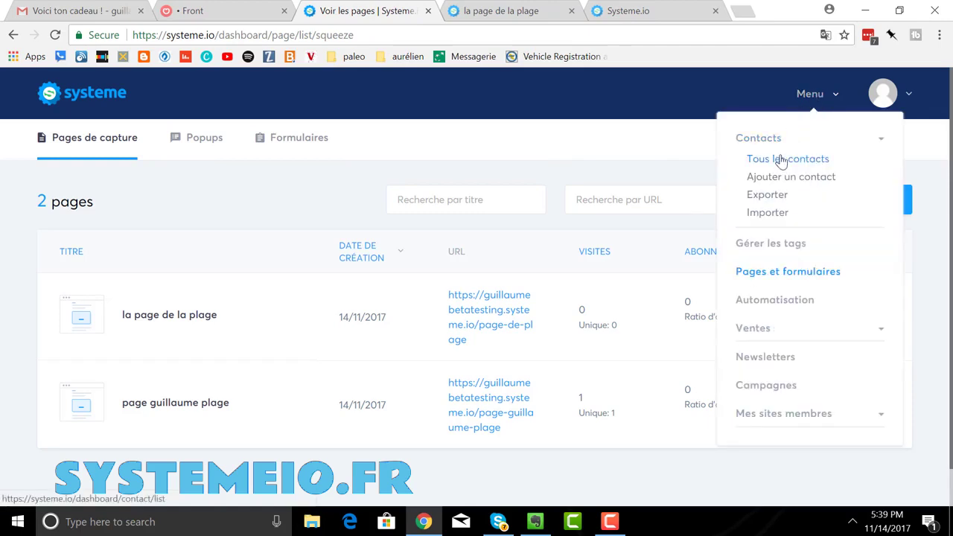
click(780, 158)
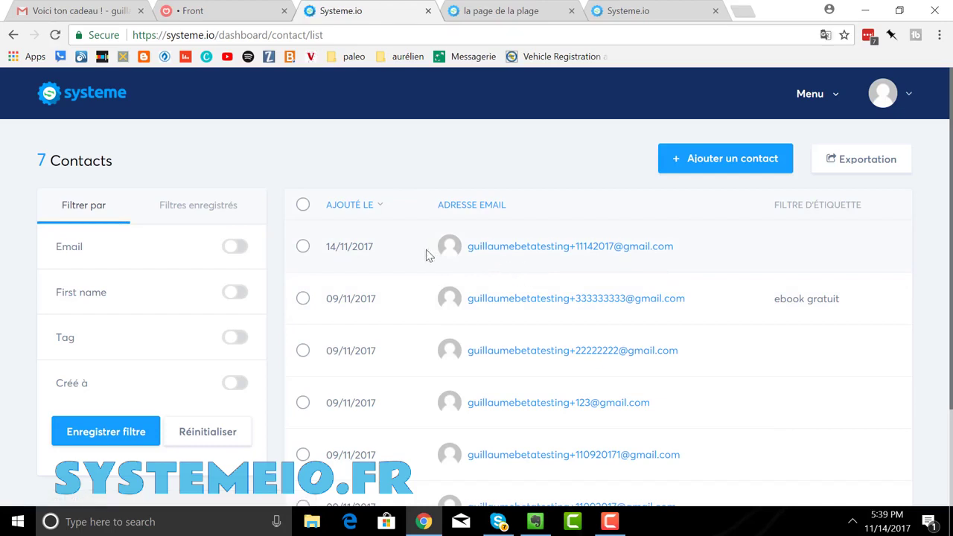
- Open the newest subscriber's contact details, then return to the live 'la page de la plage' tab
click(303, 246)
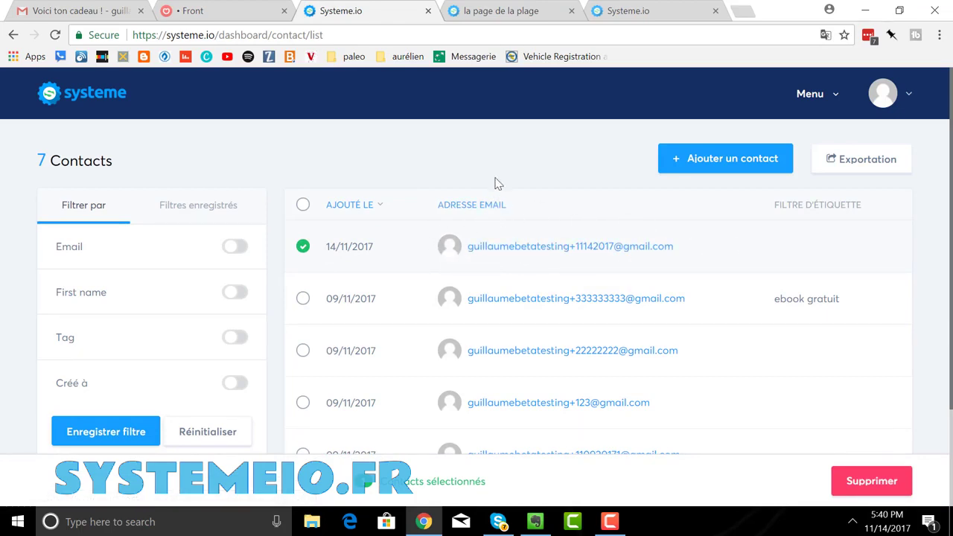
click(540, 256)
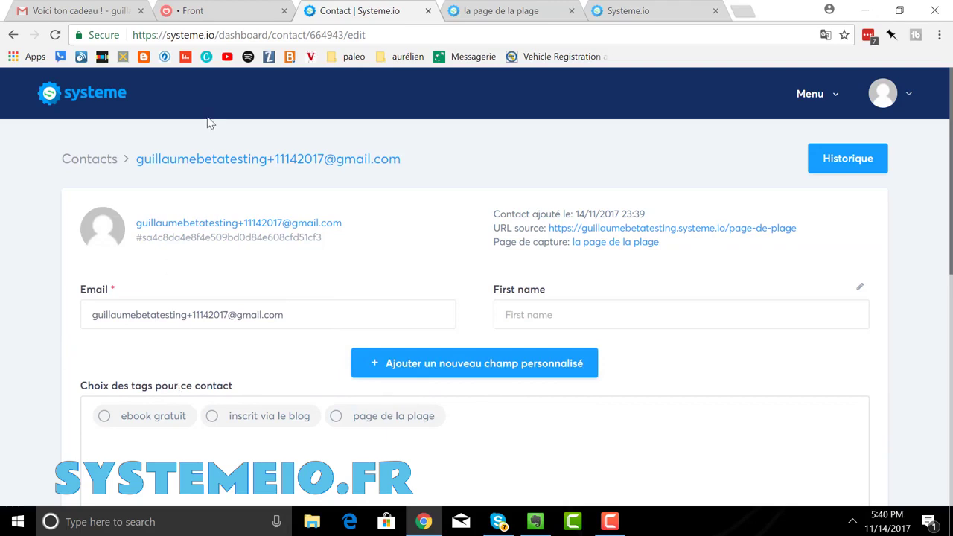
click(476, 13)
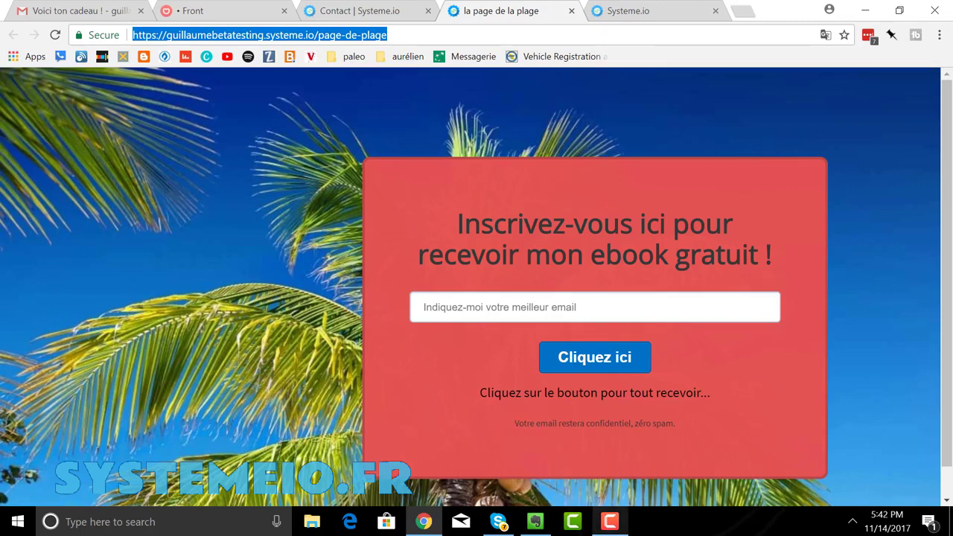
click(610, 521)
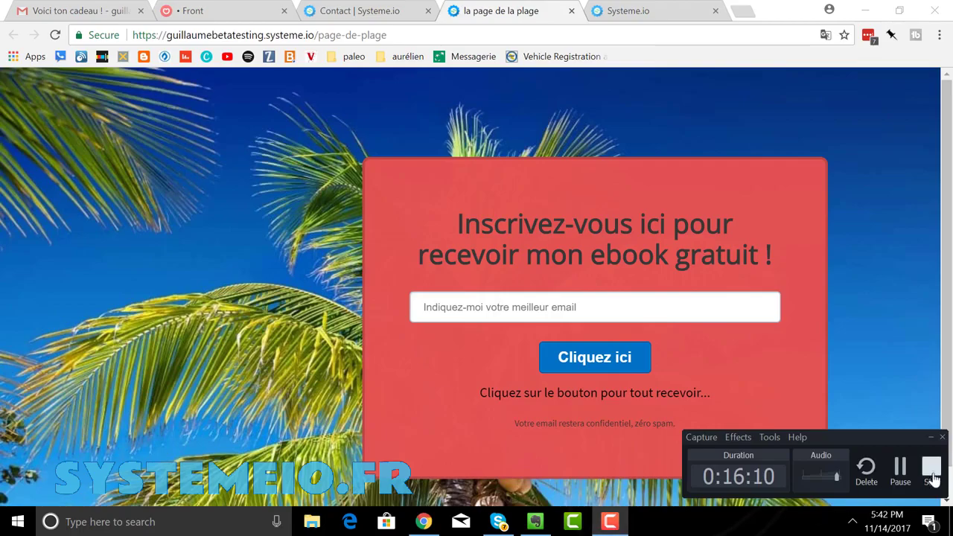